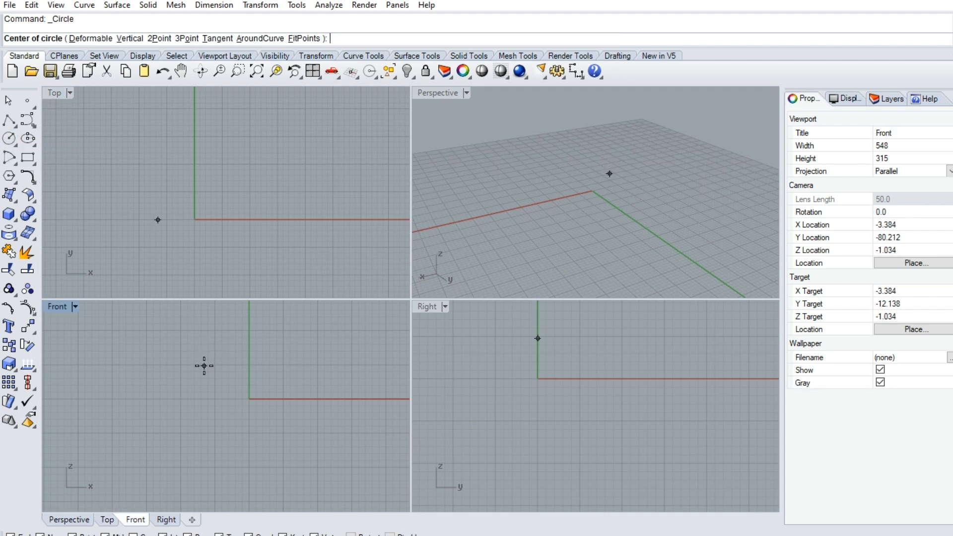
Draw a circle with a 17 mm diameter centred on the origin in the Front view
type("0")
key("Return")
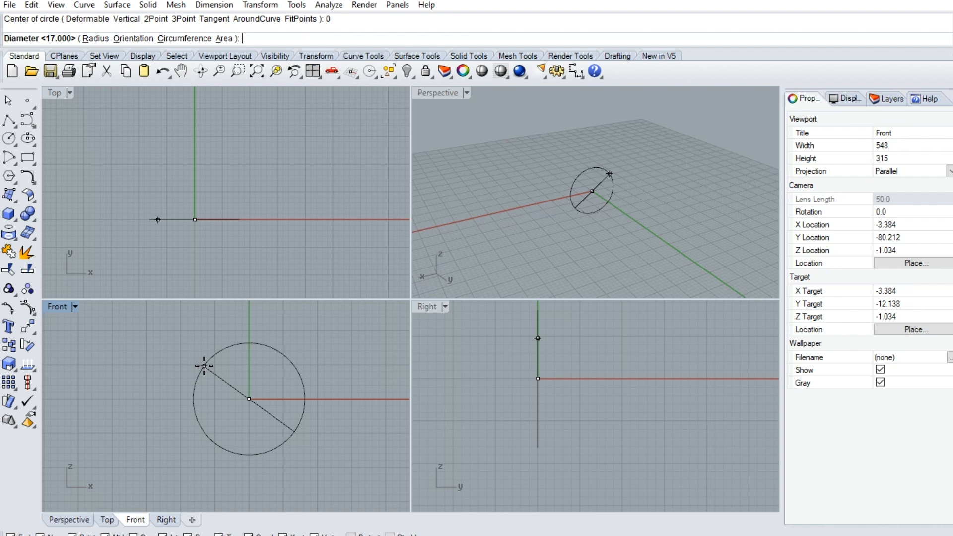
type("17")
key("Return")
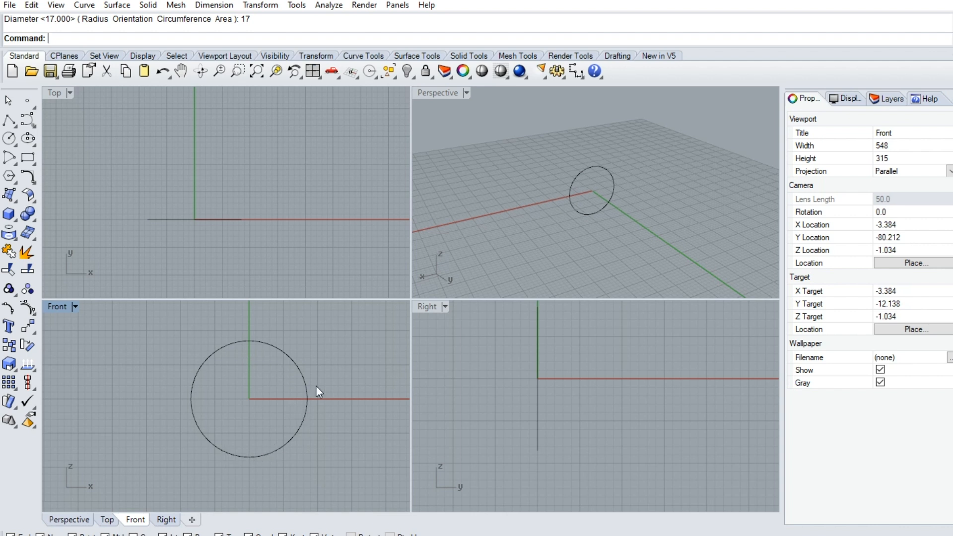
Measure the circle's length with the Length command and copy the numeric value for reuse
left_click(299, 371)
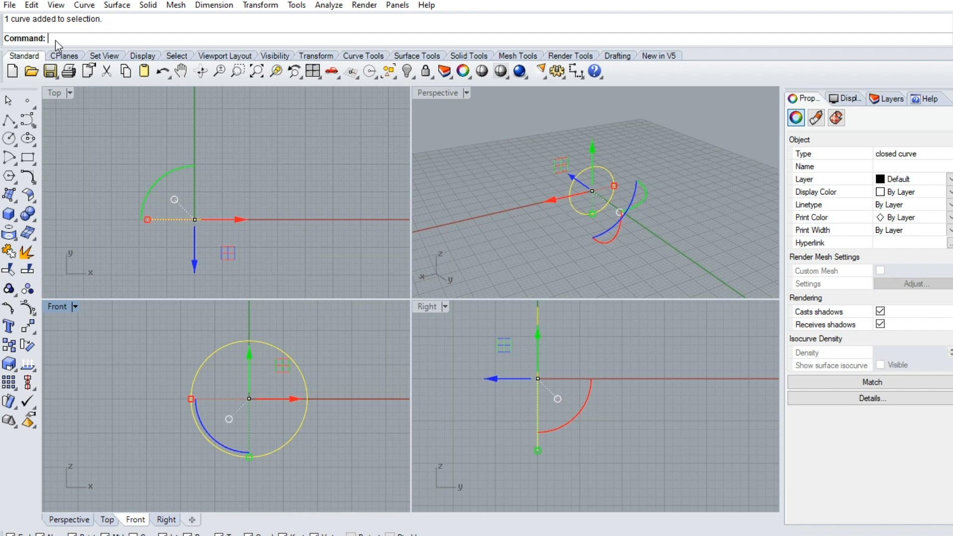
type("Length")
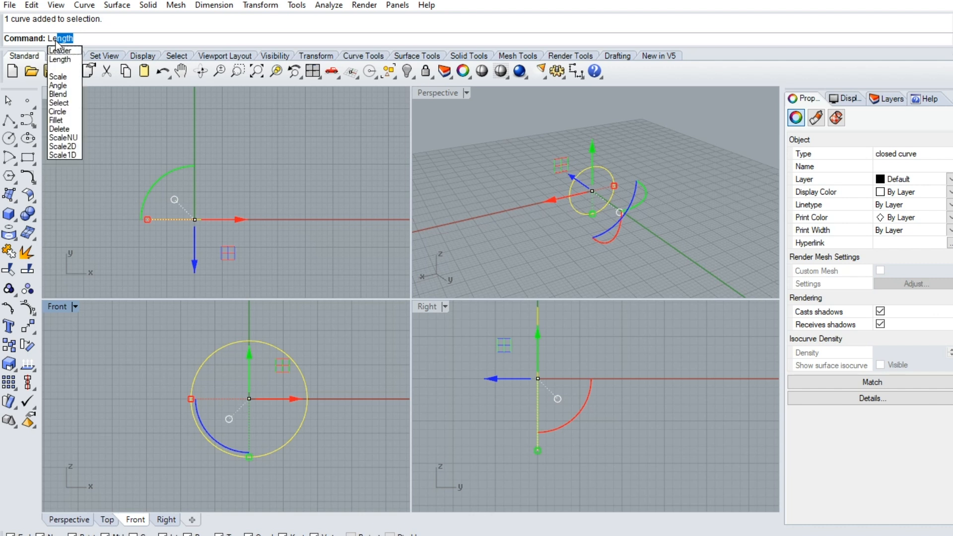
key("Return")
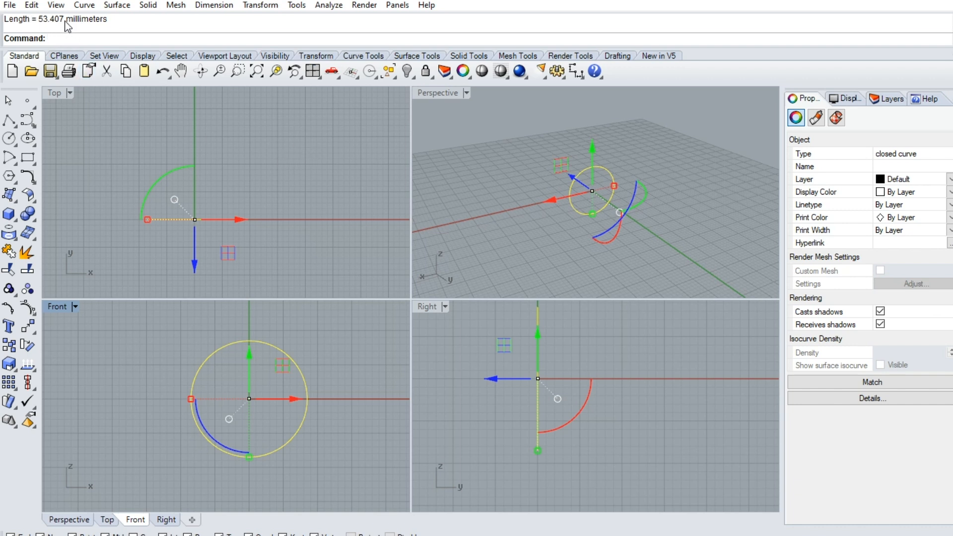
left_click_drag(110, 19, 40, 23)
right_click(45, 22)
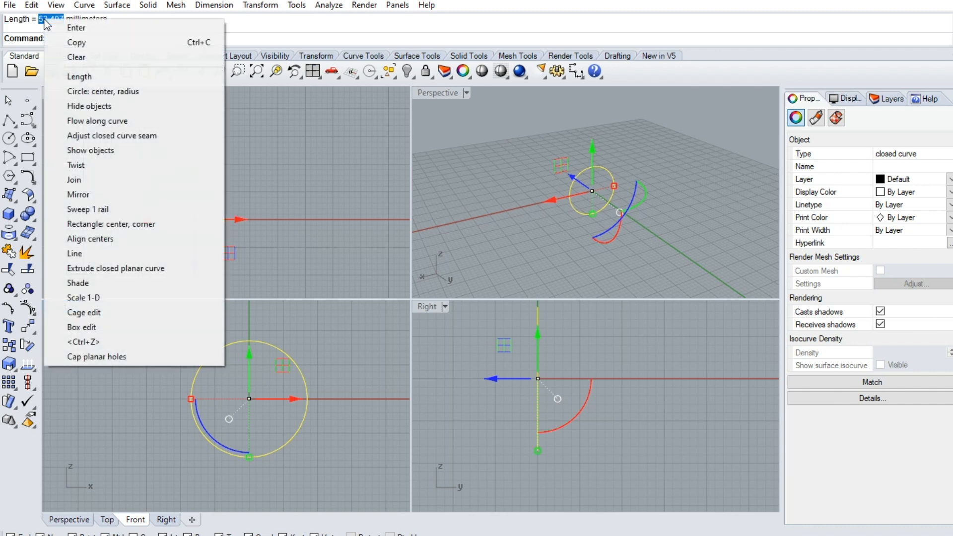
left_click(86, 42)
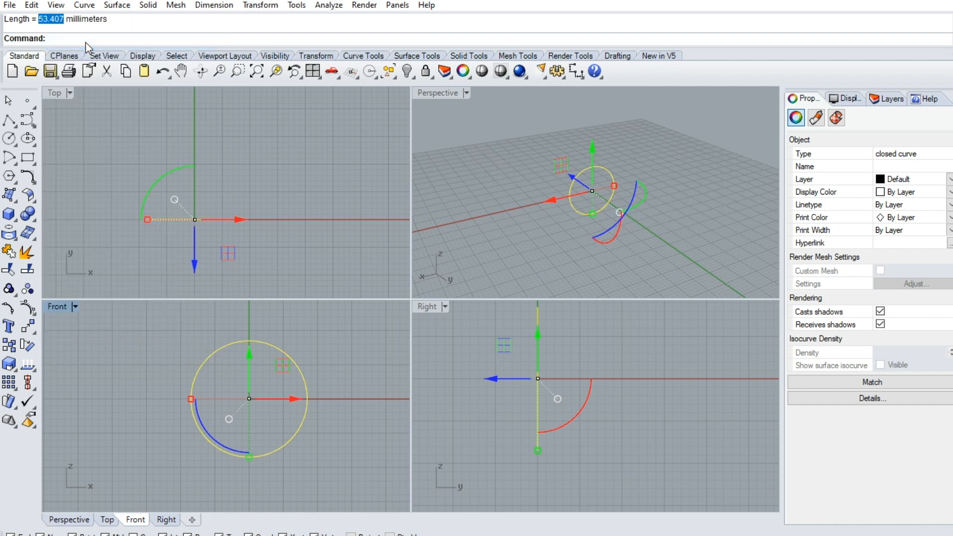
left_click(126, 120)
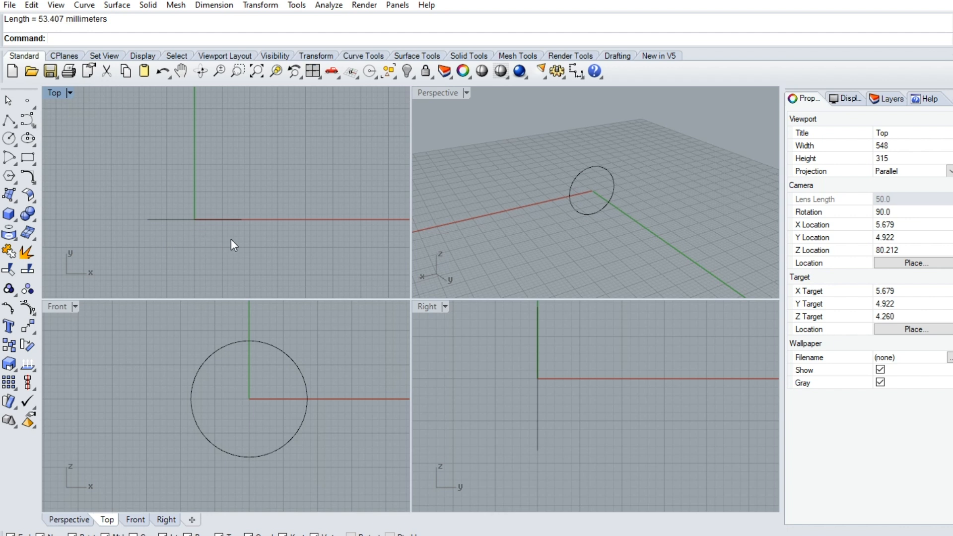
Draw a horizontal 53.407 mm line below the X axis in the Top view, using the copied circumference as its length
scroll(322, 220, "down", 2)
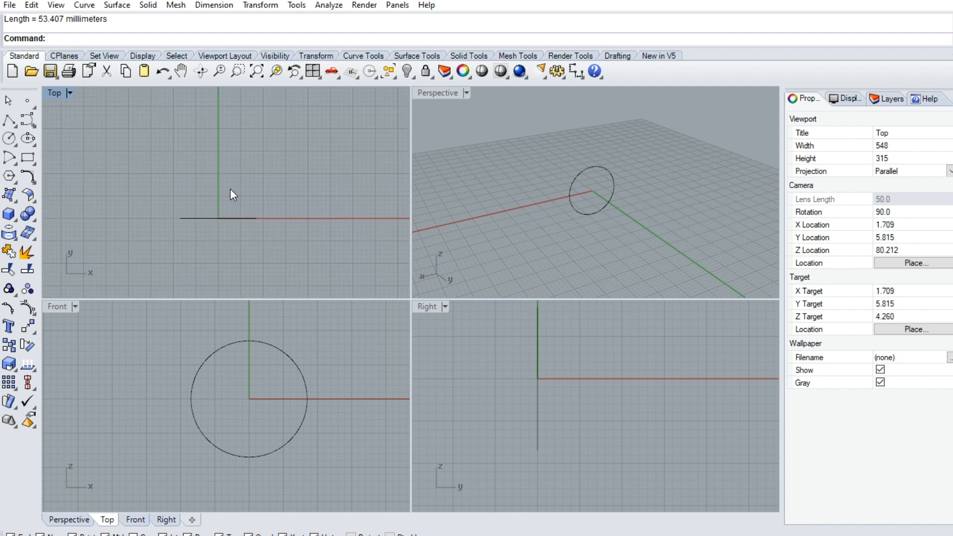
left_click(18, 130)
left_click(32, 128)
left_click(110, 238)
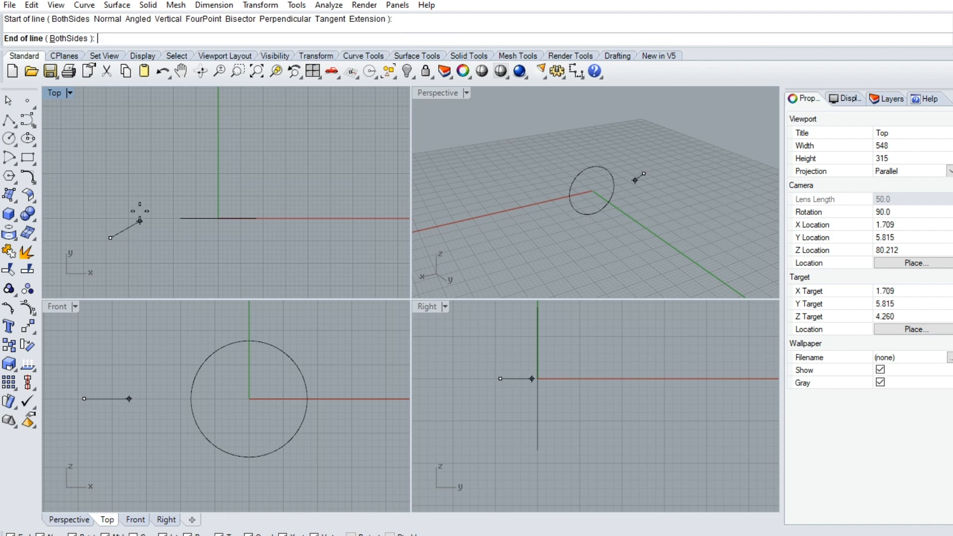
right_click(119, 40)
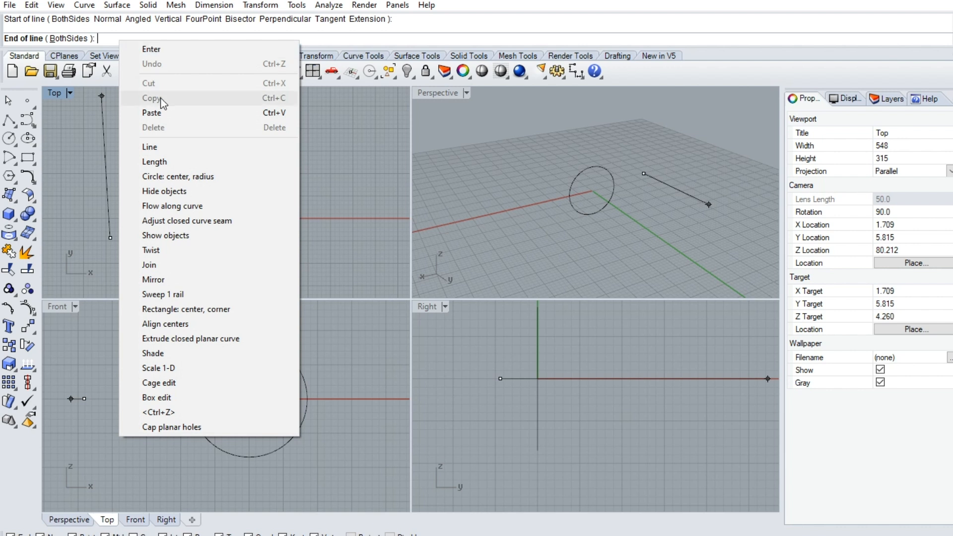
left_click(179, 117)
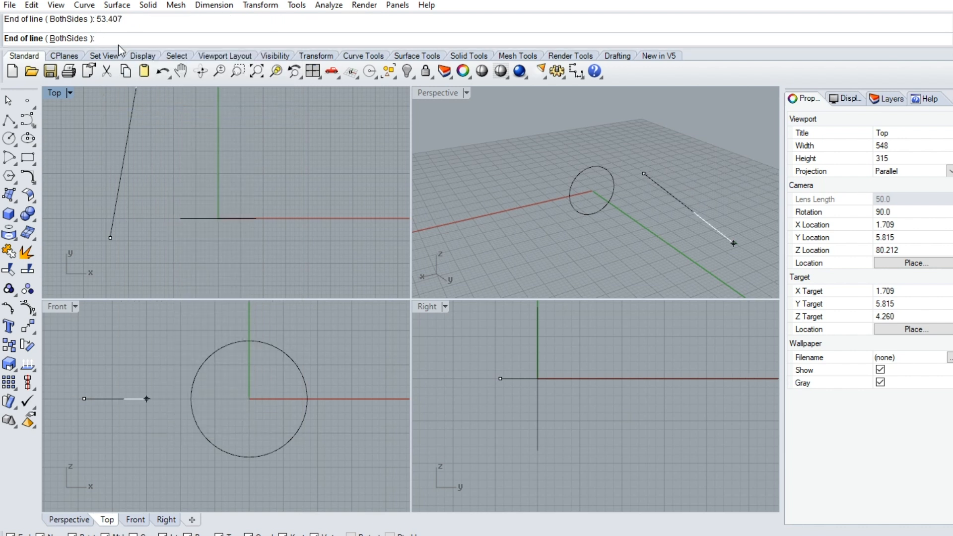
scroll(275, 254, "down", 6)
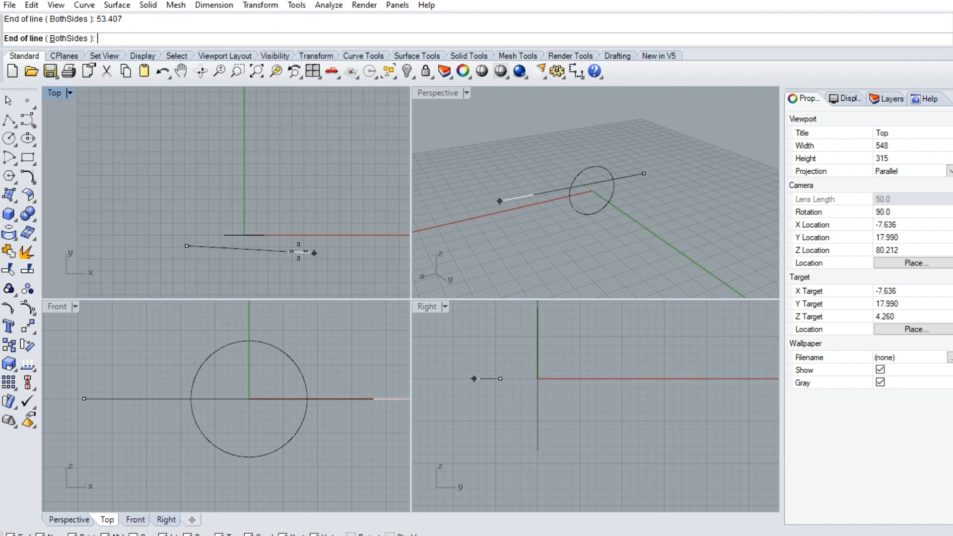
scroll(341, 246, "up", 6)
scroll(339, 243, "down", 2)
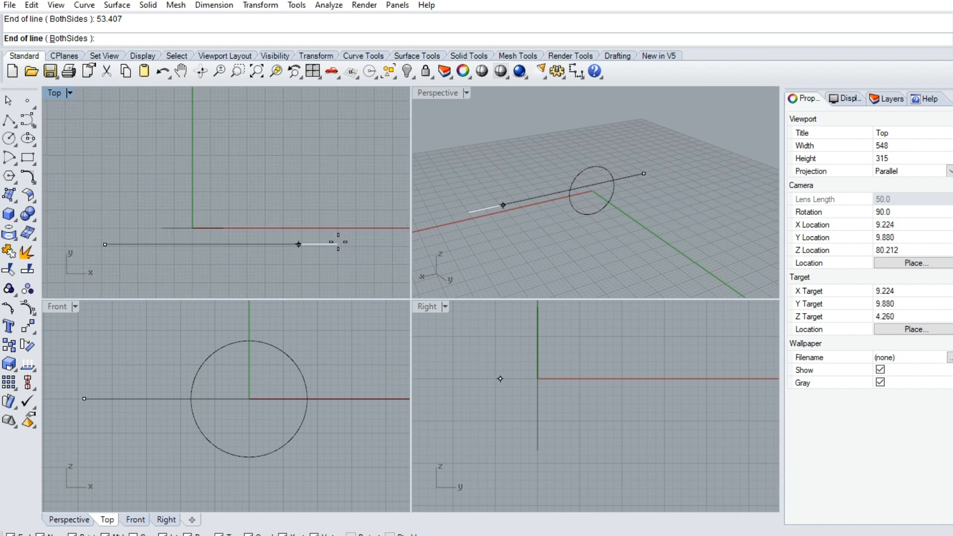
left_click(338, 242)
scroll(220, 251, "up", 4)
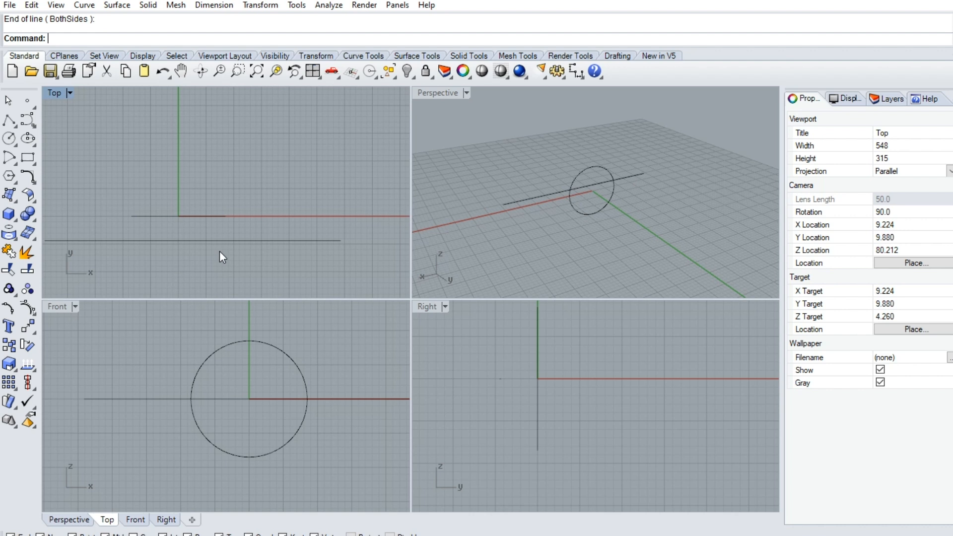
Hide the circle, leaving only the straight line in view
left_click(267, 241)
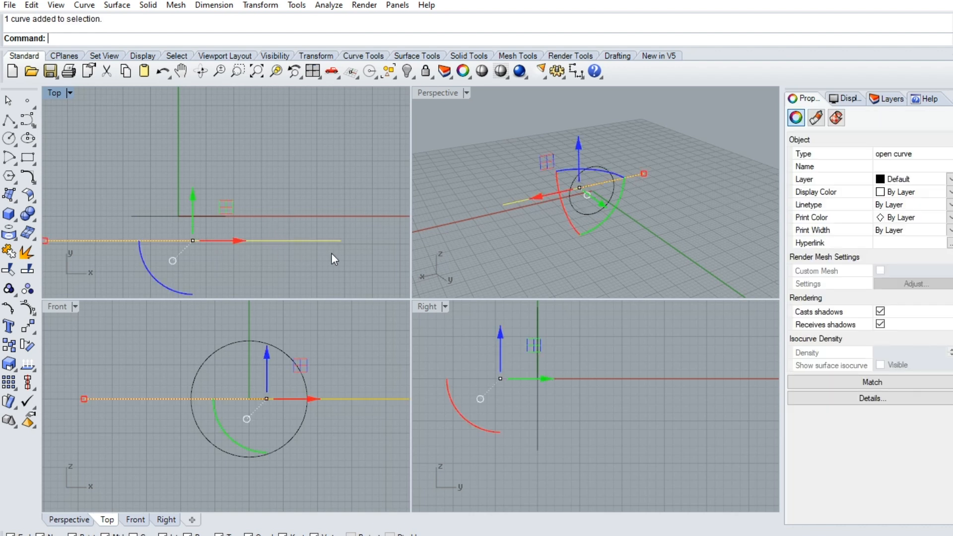
left_click(504, 229)
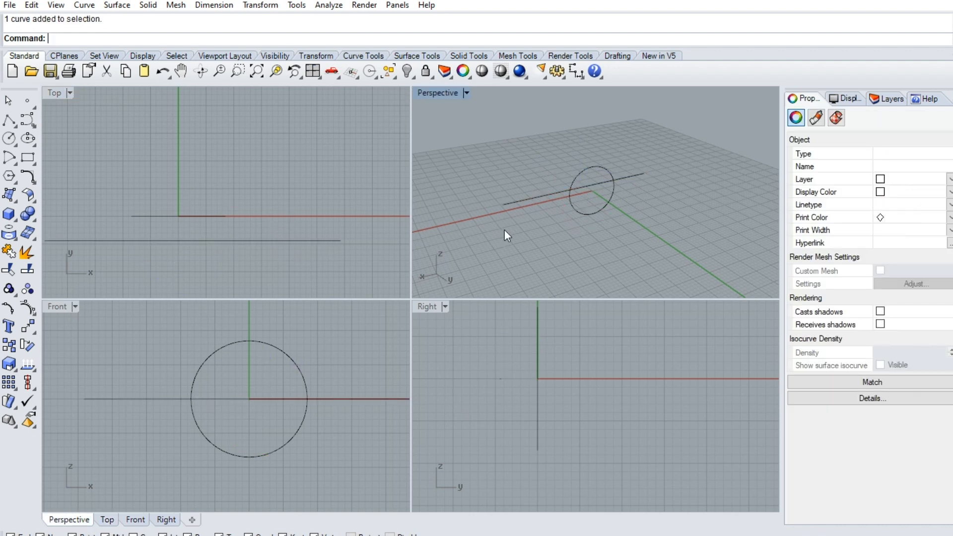
left_click(600, 210)
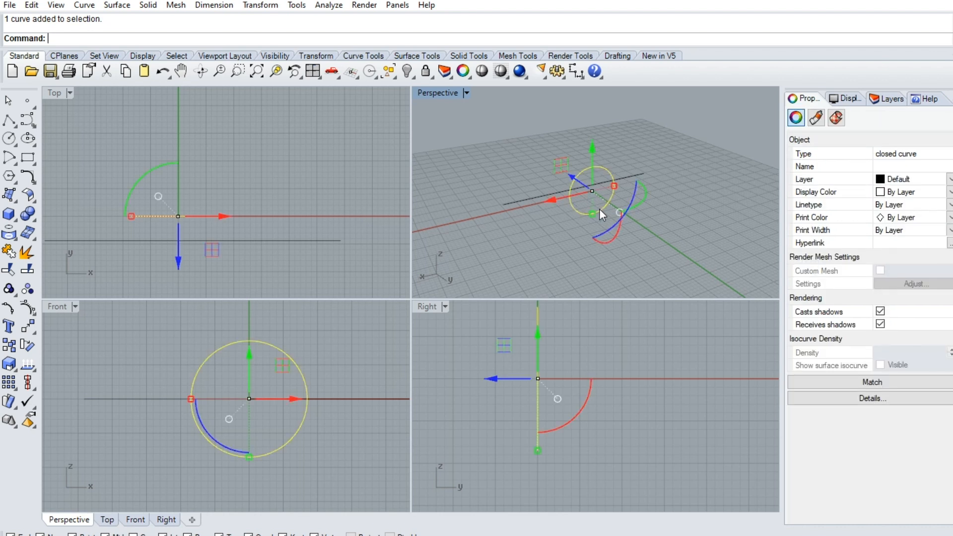
left_click(410, 73)
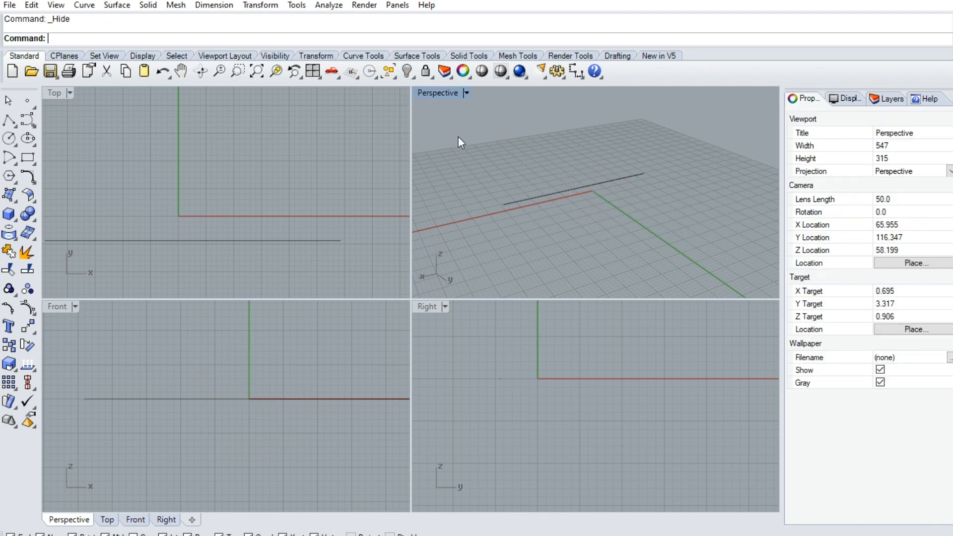
Align the straight line concentrically on the origin, using 0 as the alignment point
left_click(587, 183)
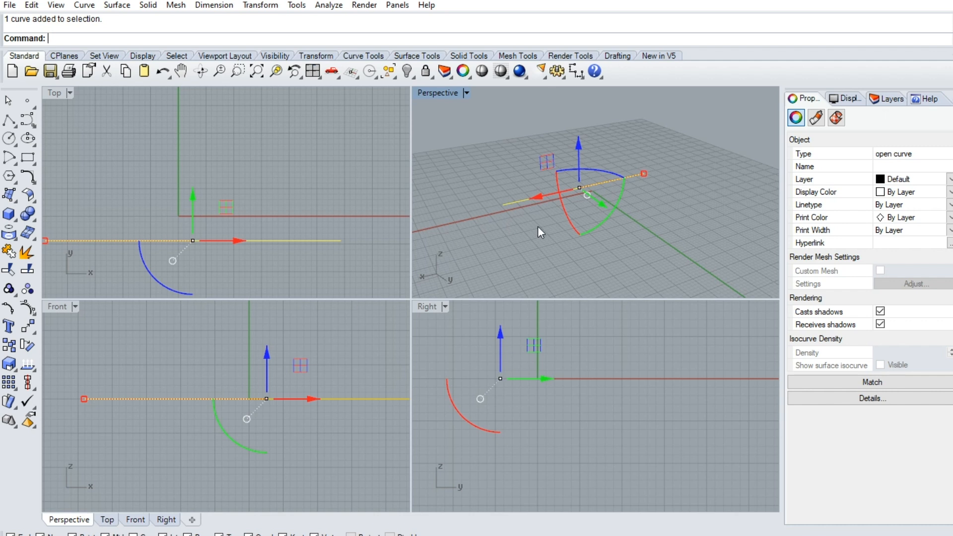
left_click(35, 392)
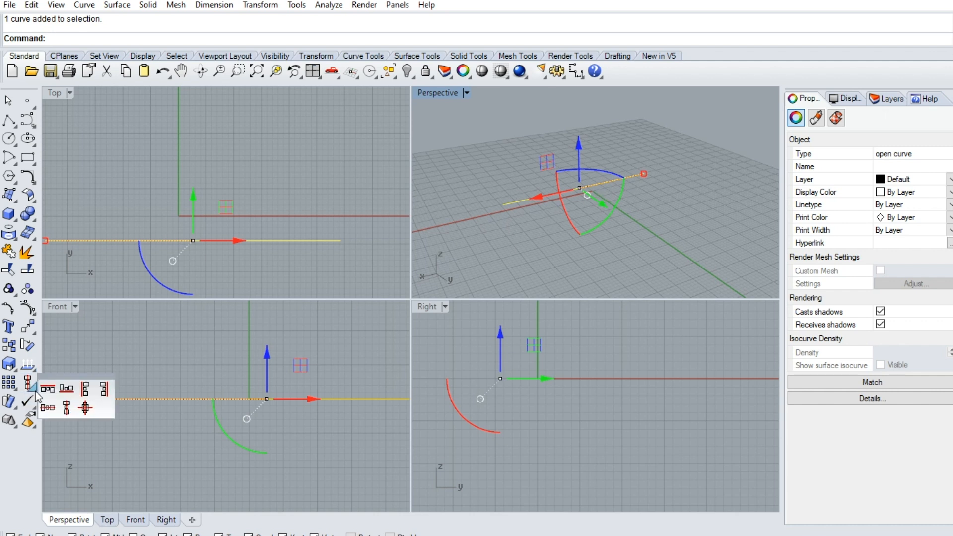
left_click(85, 407)
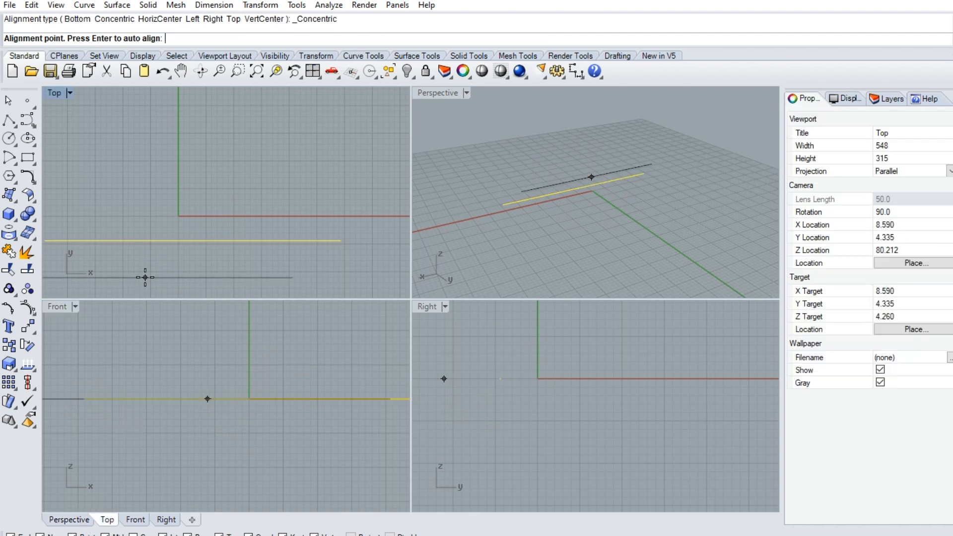
type("0")
key("Return")
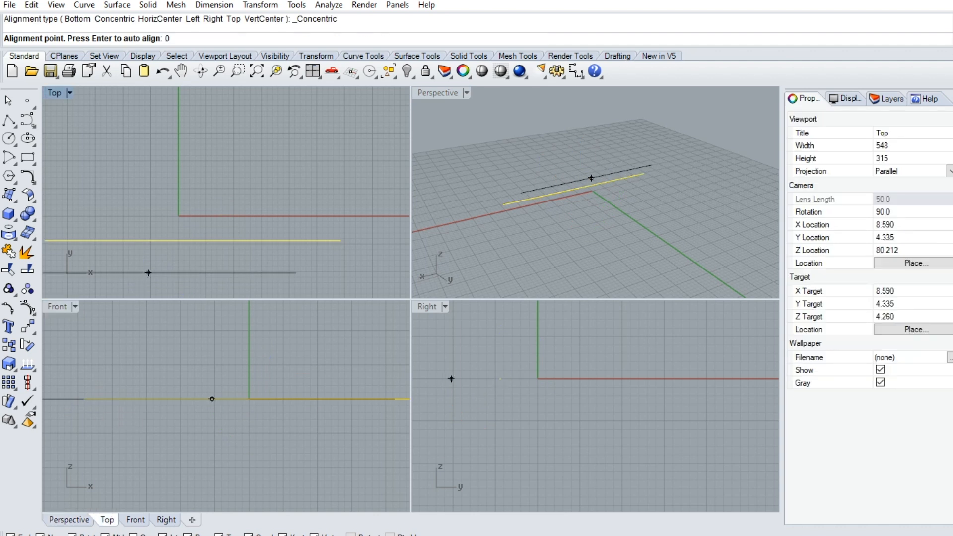
left_click(555, 169)
right_click_drag(555, 170, 542, 196)
left_click(606, 187)
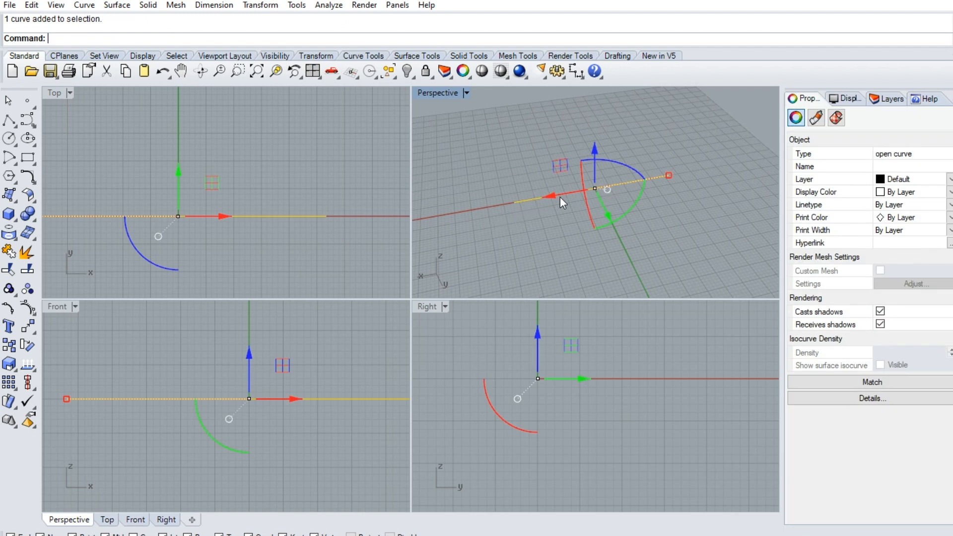
left_click(656, 217)
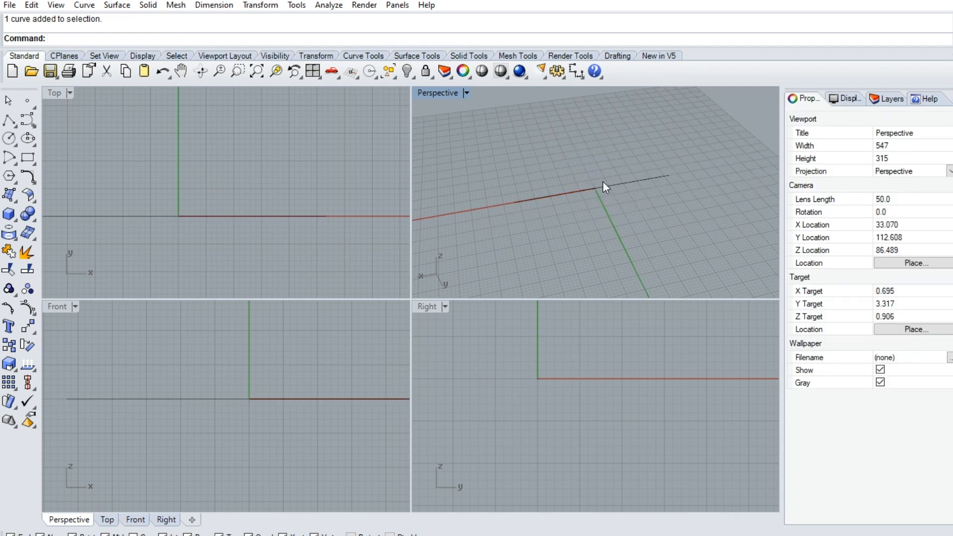
Draw a small, slightly upright rounded rectangle centred on the origin in the Right view, with arc corners
left_click(27, 158)
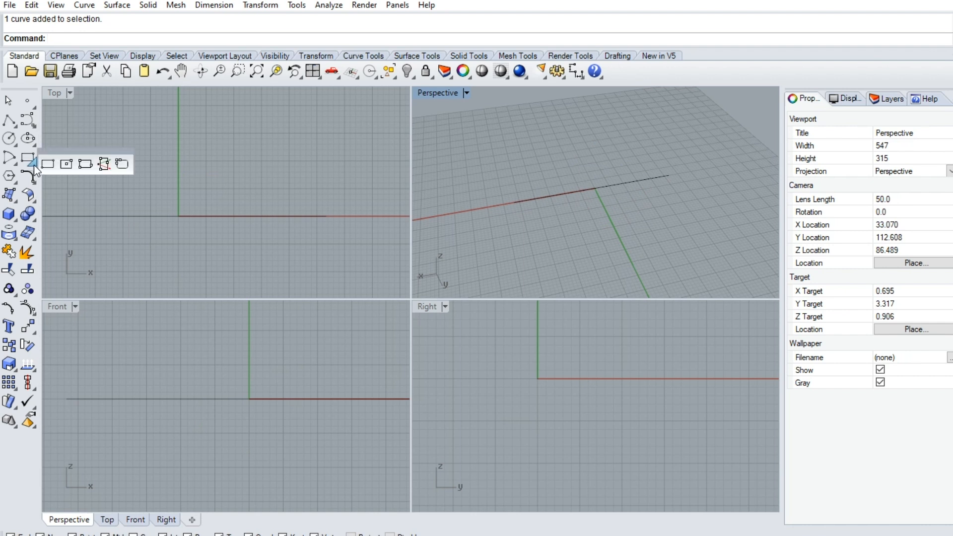
left_click(65, 164)
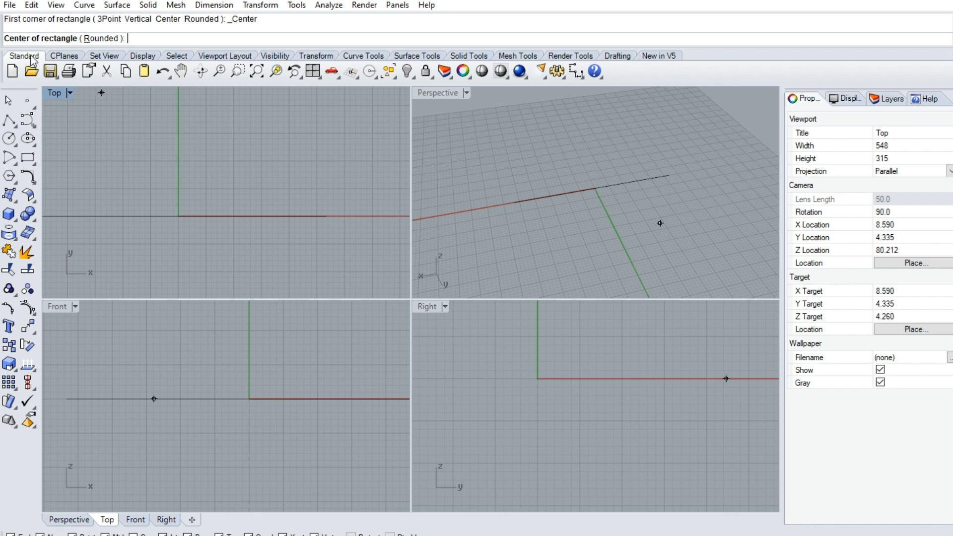
left_click(101, 40)
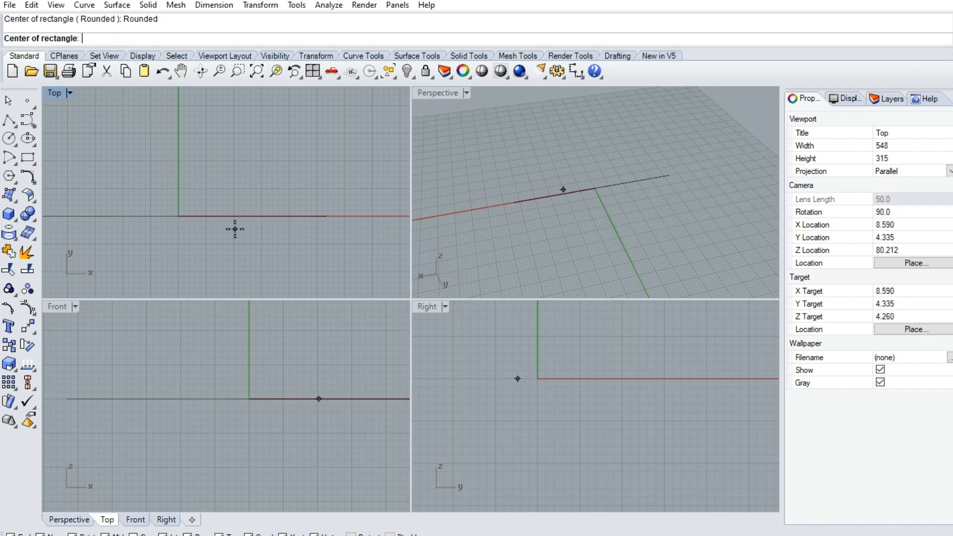
type("0")
key("Return")
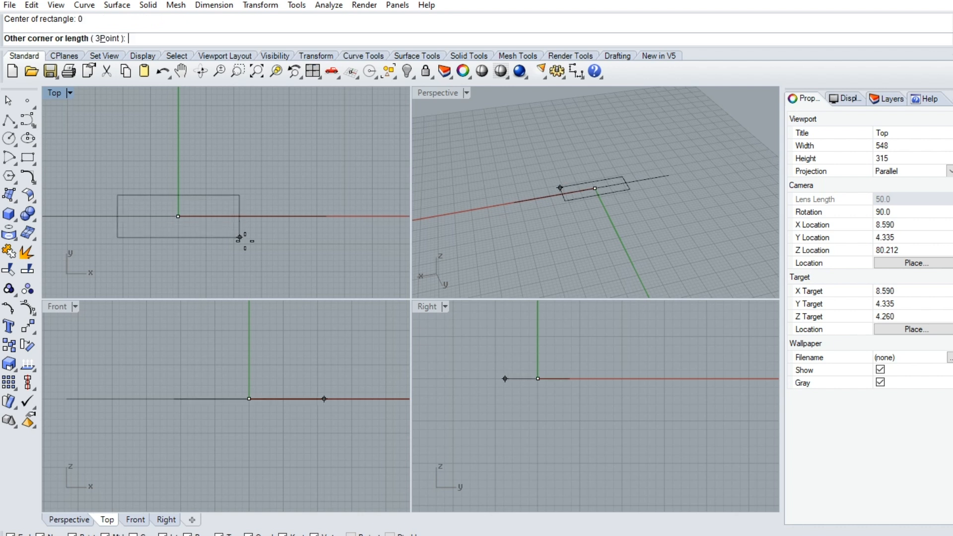
scroll(514, 358, "up", 6)
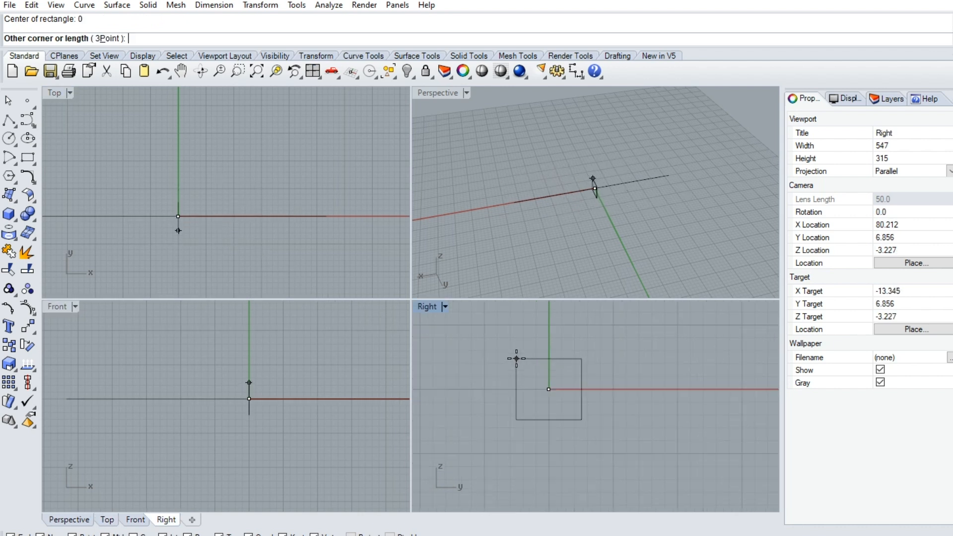
scroll(538, 370, "up", 4)
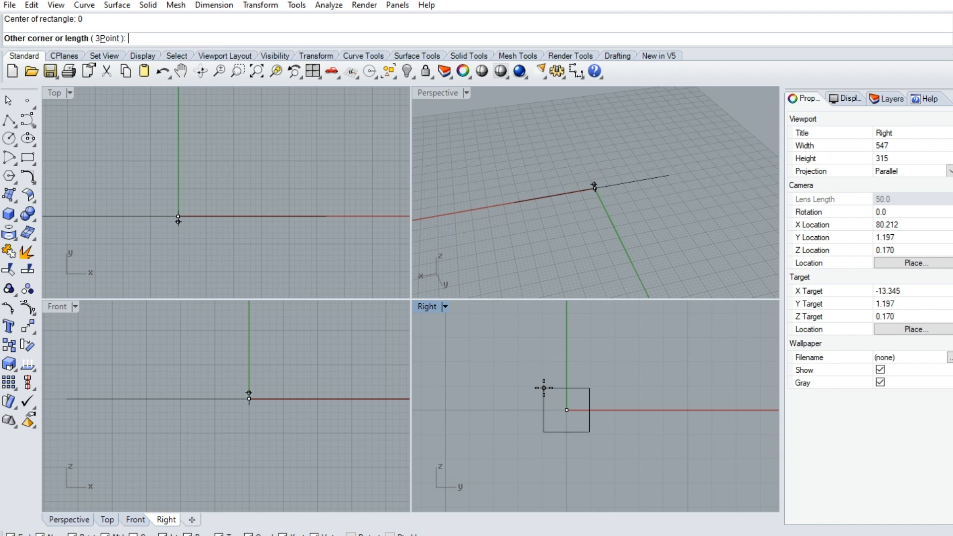
scroll(544, 388, "up", 4)
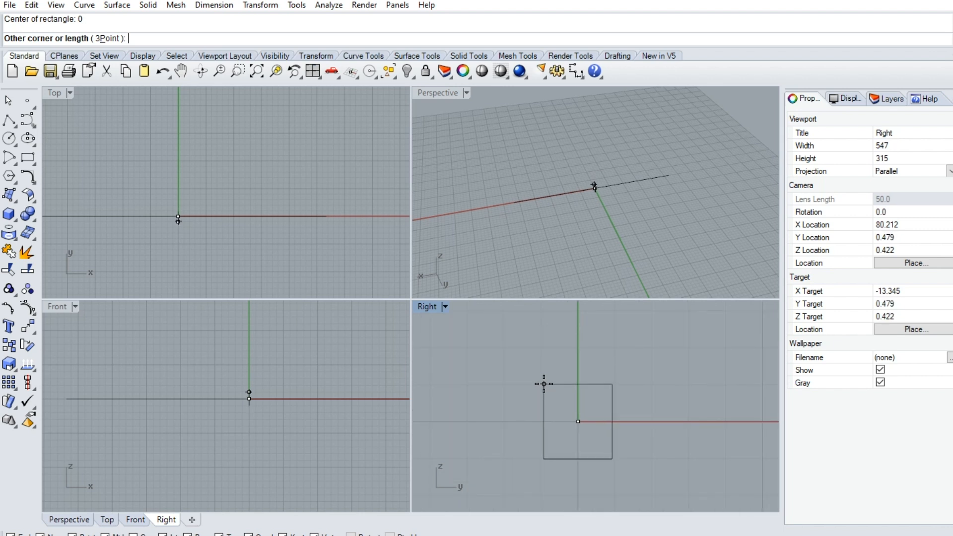
left_click(544, 384)
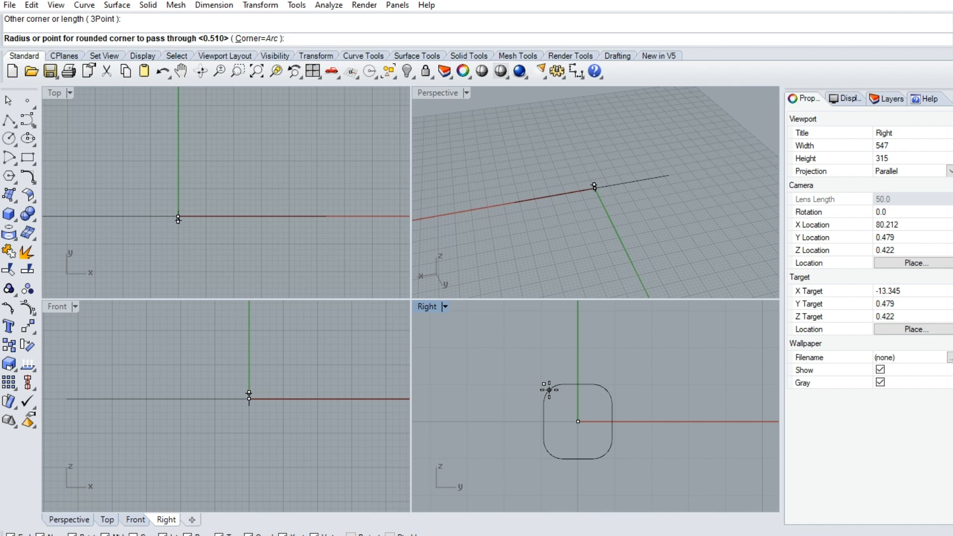
left_click(548, 389)
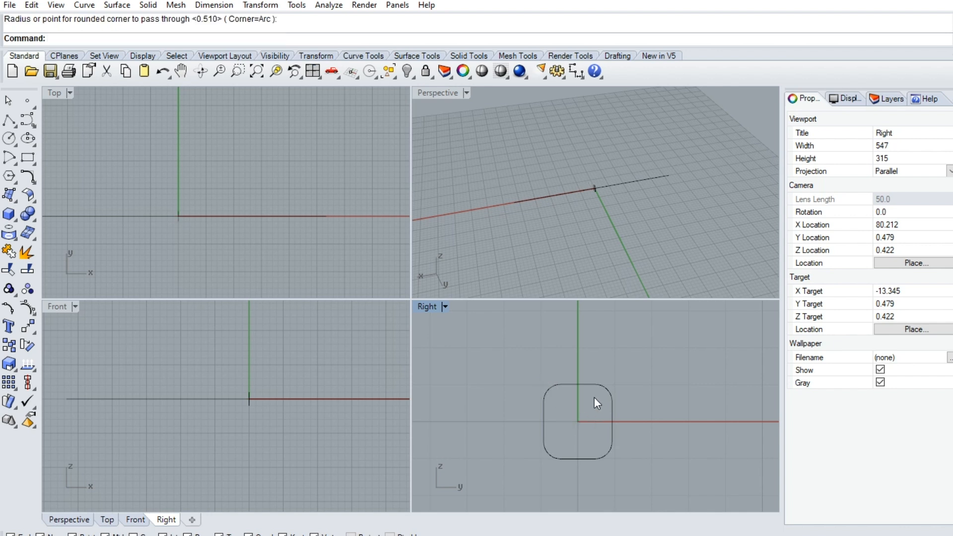
scroll(597, 185, "up", 8)
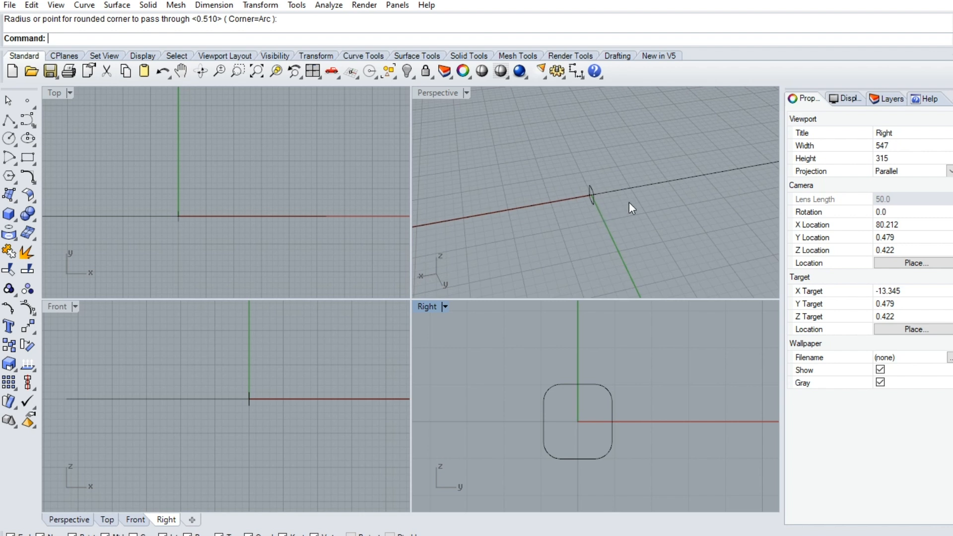
Sweep the rounded rectangle along the straight line with a one-rail sweep, using Freeform style and unsimplified cross-sections
mouse_move(597, 213)
right_mouse_down()
mouse_move(624, 195)
mouse_move(594, 197)
right_mouse_up()
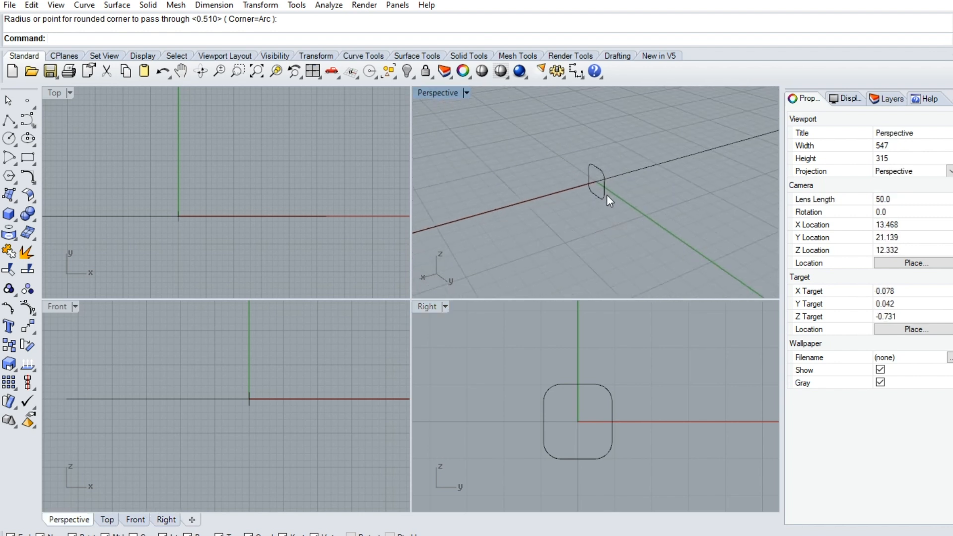
scroll(602, 200, "down", 4)
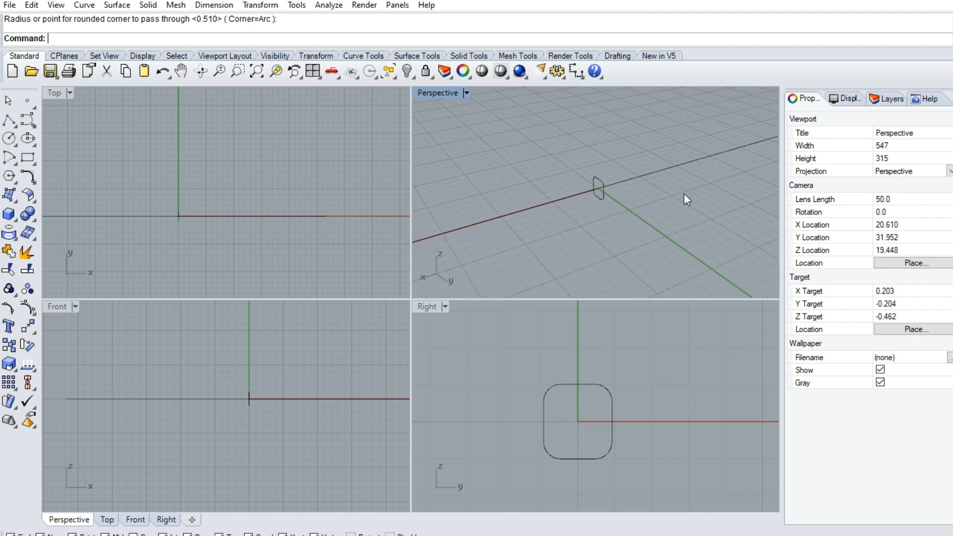
left_click(17, 204)
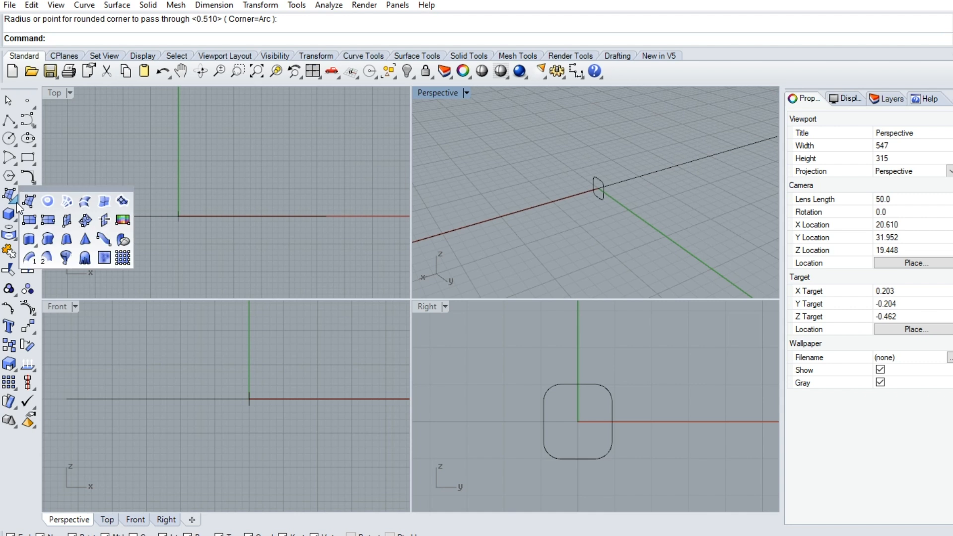
left_click(30, 259)
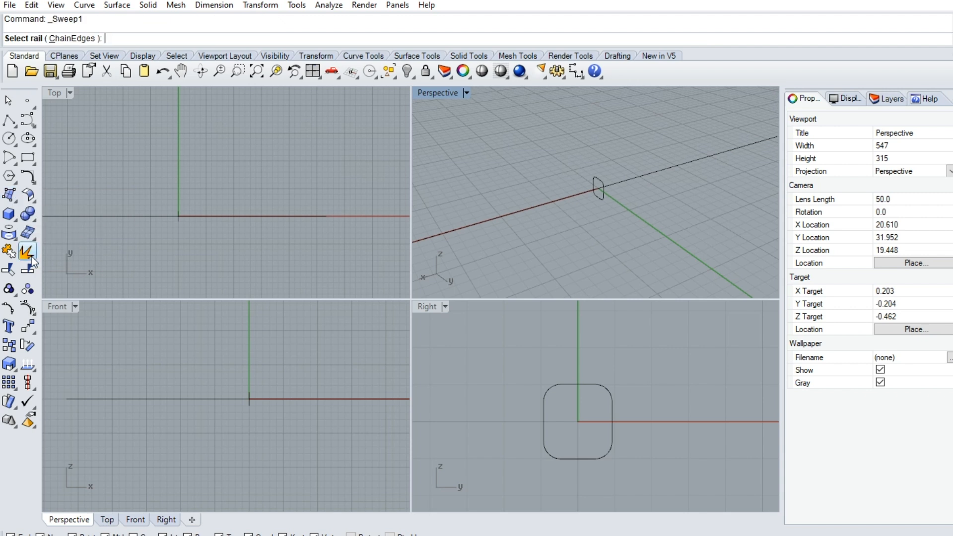
left_click(558, 201)
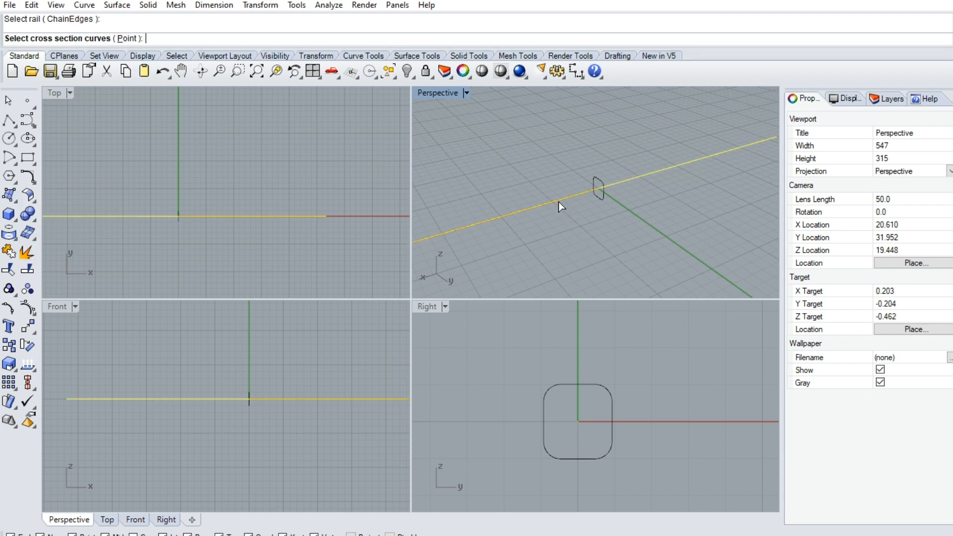
left_click(603, 200)
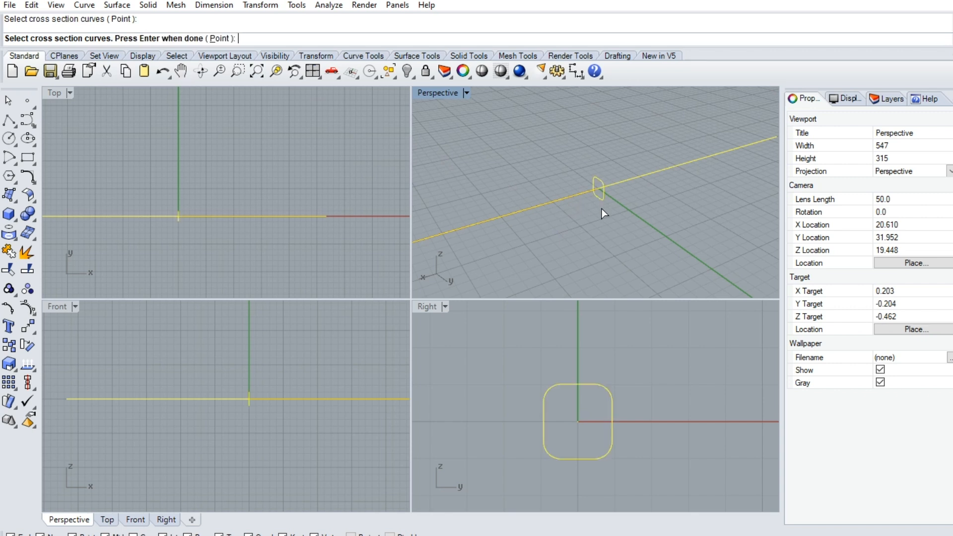
key("Return")
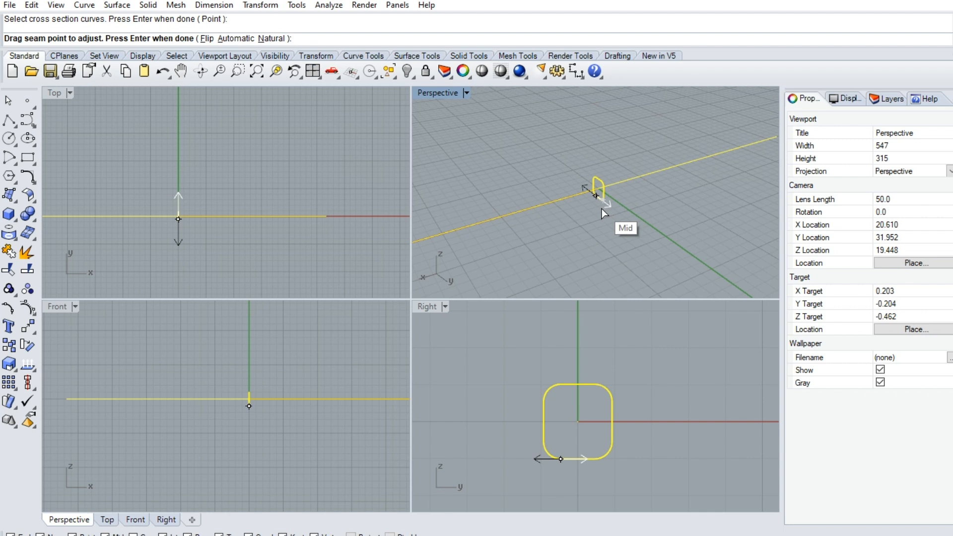
key("Return")
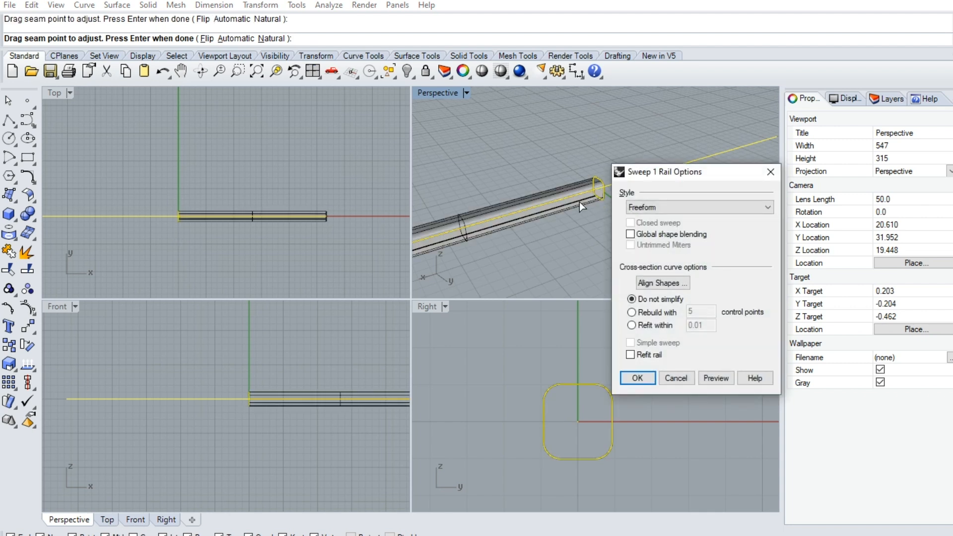
scroll(575, 200, "down", 2)
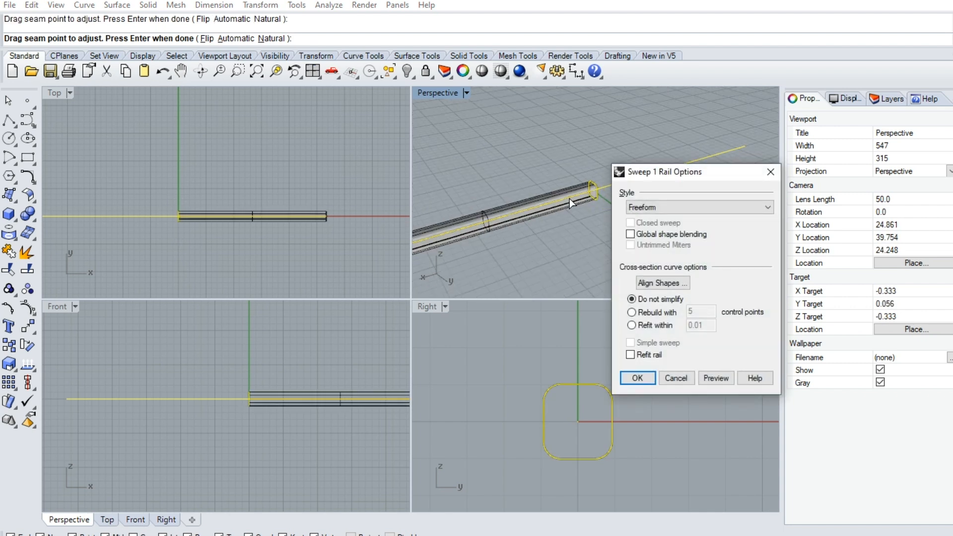
left_click(638, 378)
Mirror a copy of the swept surface across the Y axis in the Top view, starting the mirror plane at 0
scroll(581, 204, "down", 2)
right_click_drag(572, 207, 540, 214)
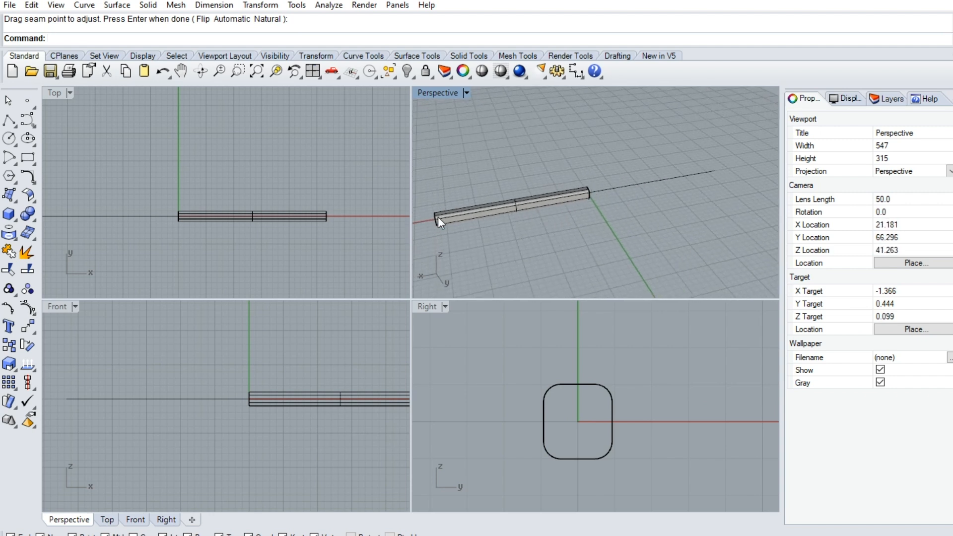
left_click(551, 203)
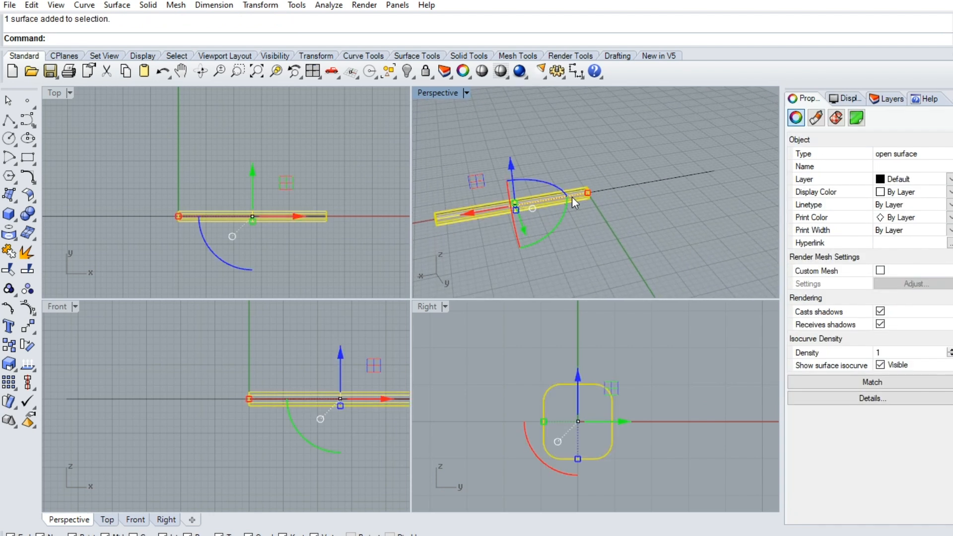
left_click(35, 338)
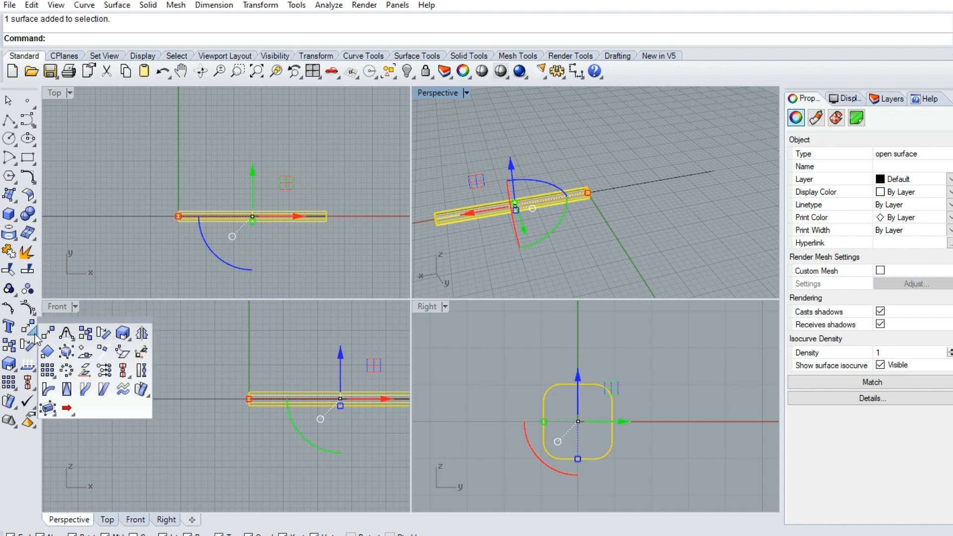
left_click(143, 336)
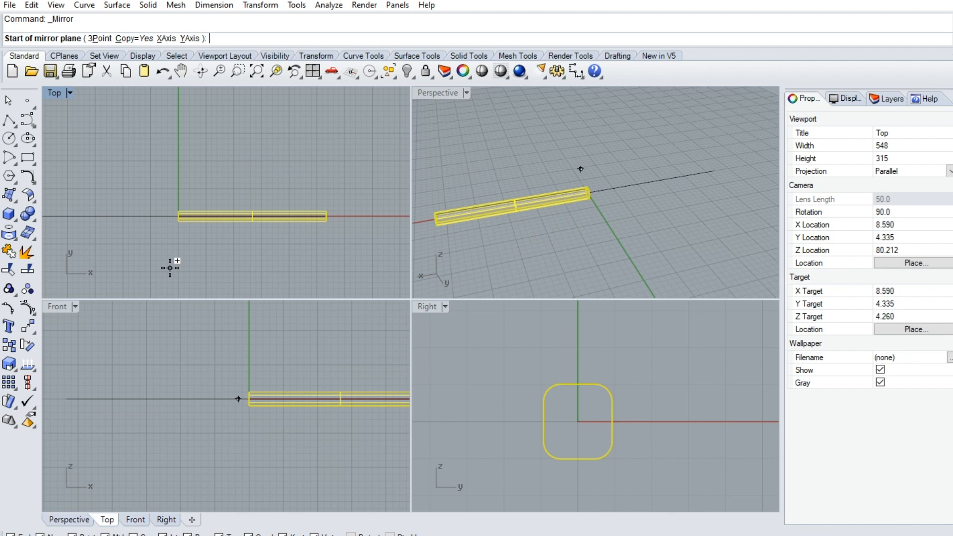
type("0")
key("Return")
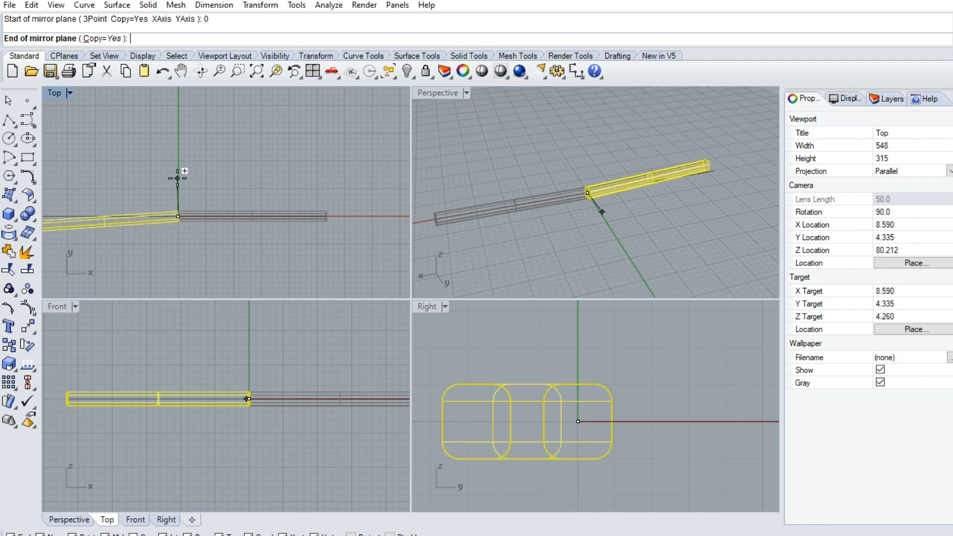
left_click(178, 162)
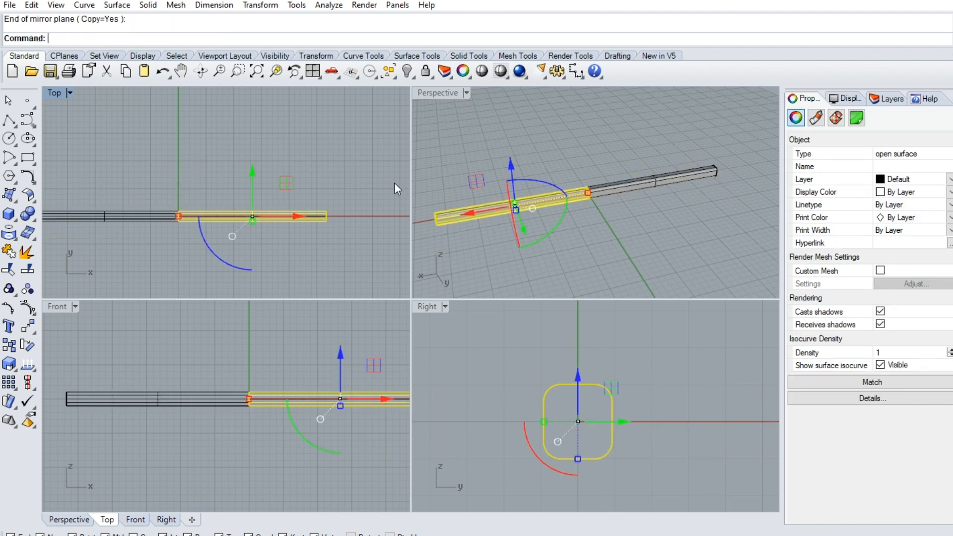
Join the swept surface and its mirrored copy into one polysurface bar
left_click(639, 208)
left_click(541, 196)
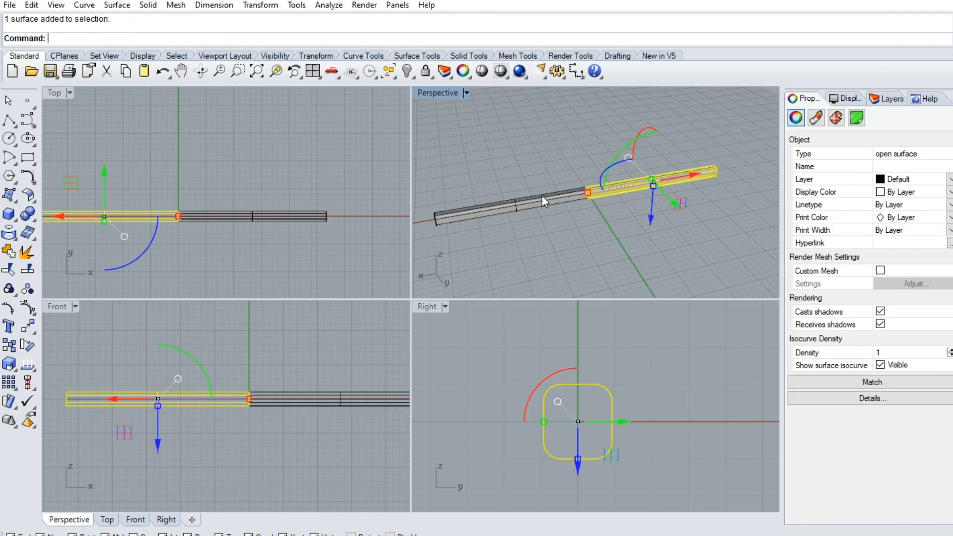
left_click(565, 217)
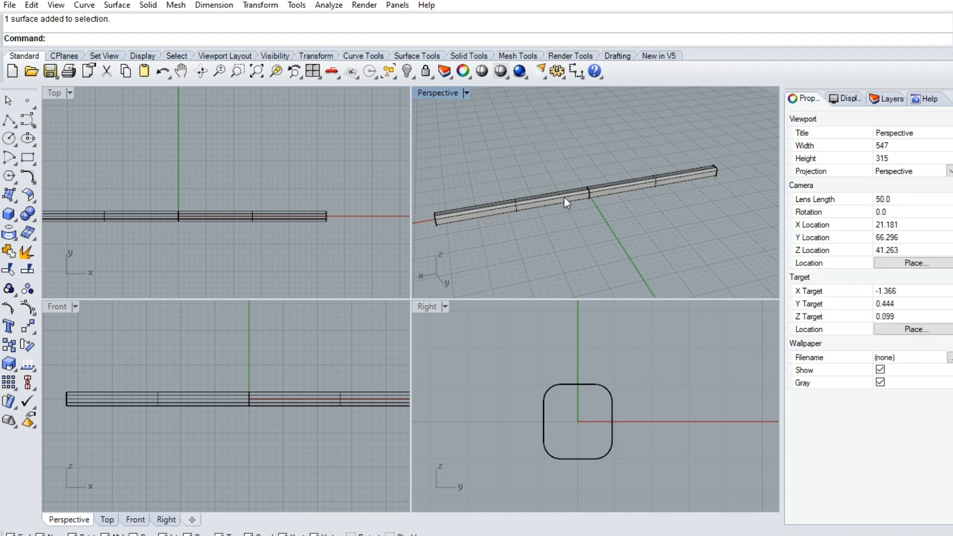
left_click(564, 197)
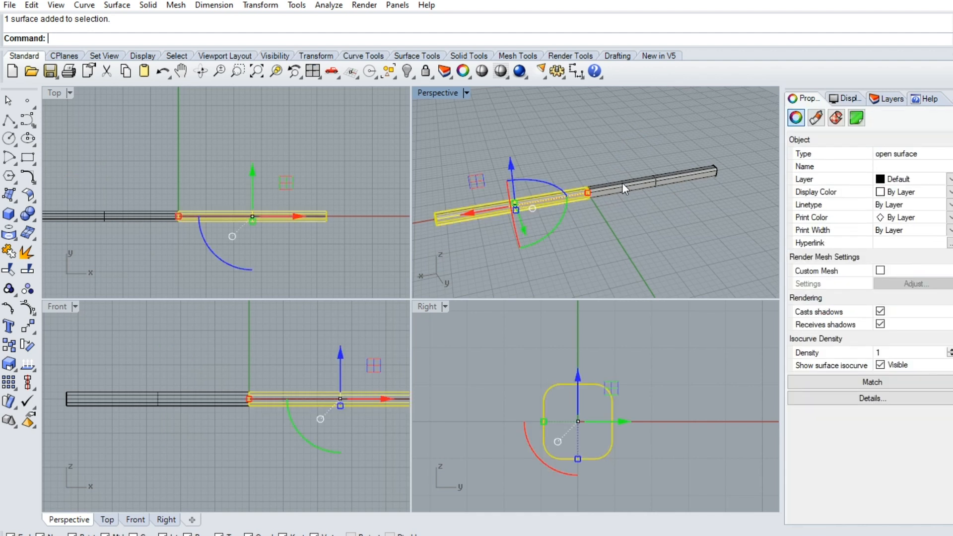
left_click(621, 182, "shift")
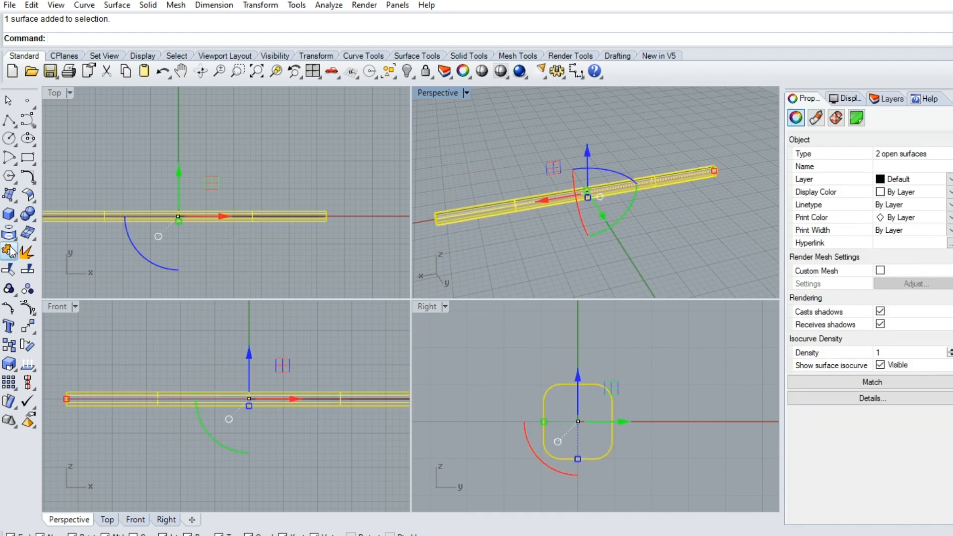
left_click(9, 269)
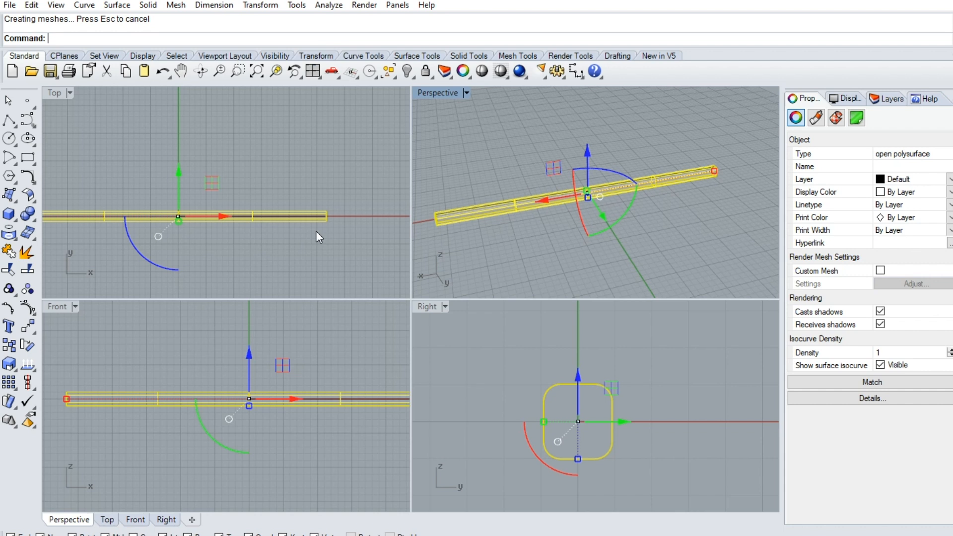
left_click(555, 221)
left_click(561, 199)
Start a Twist of the joined bar and set its axis from one end of the central line to the other
right_click_drag(646, 193, 635, 214)
right_click_drag(529, 205, 618, 173)
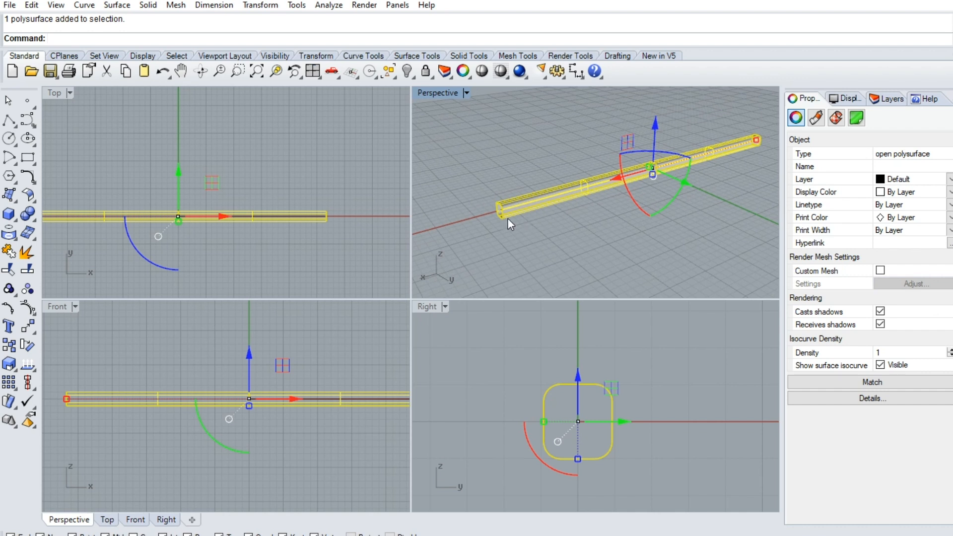
left_click(681, 259)
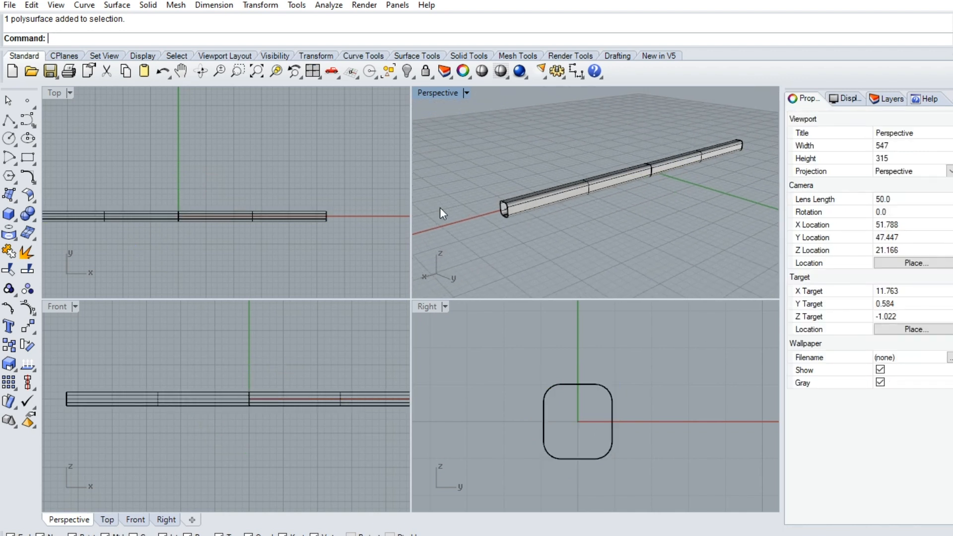
left_click(571, 195)
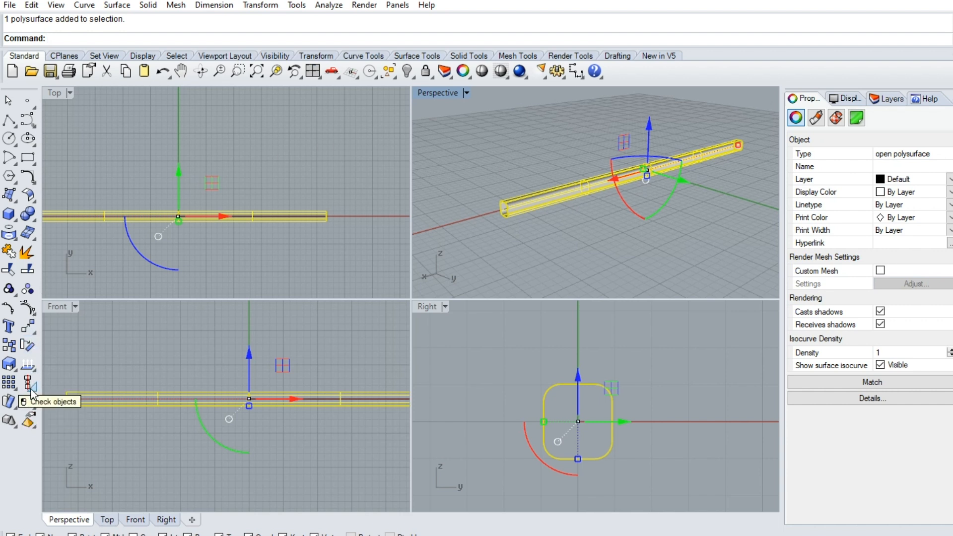
left_click(34, 332)
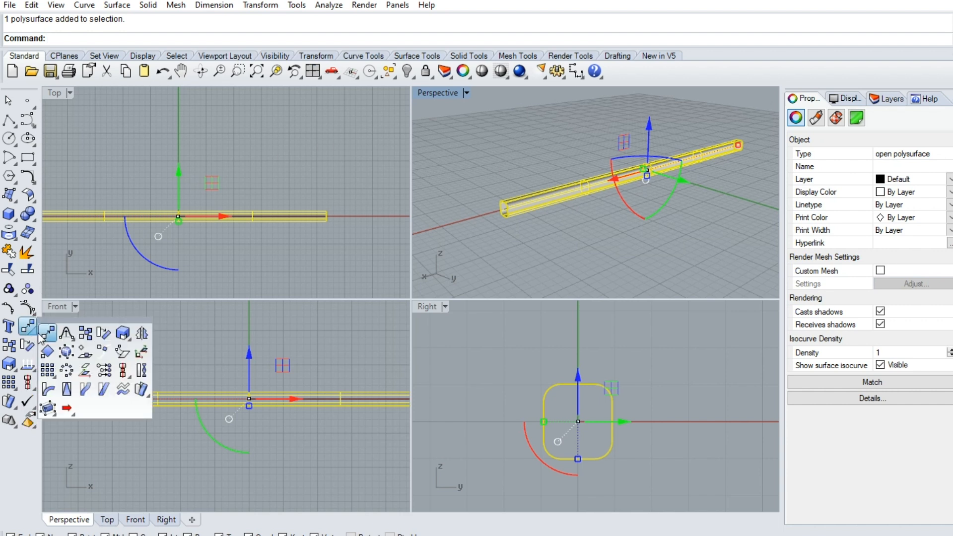
left_click(142, 371)
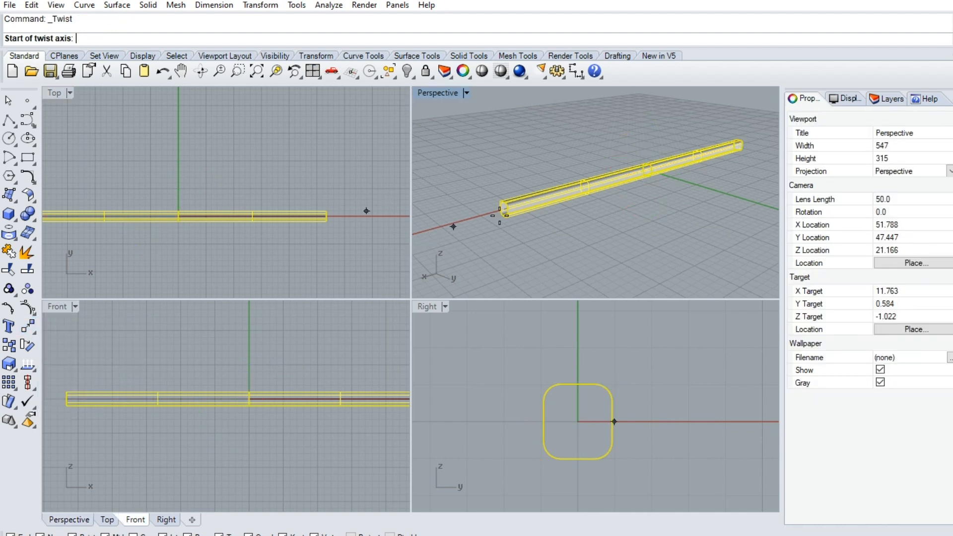
scroll(479, 215, "up", 8)
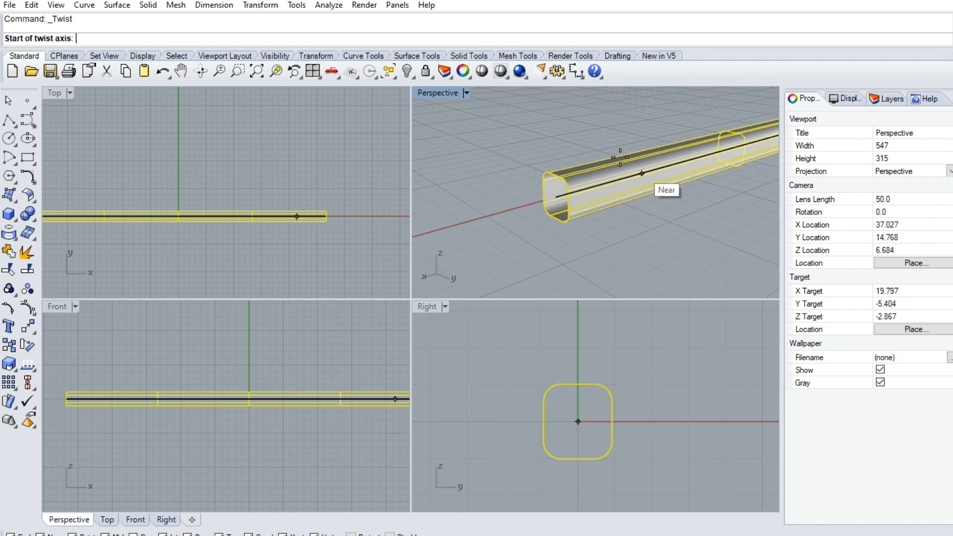
scroll(564, 192, "up", 4)
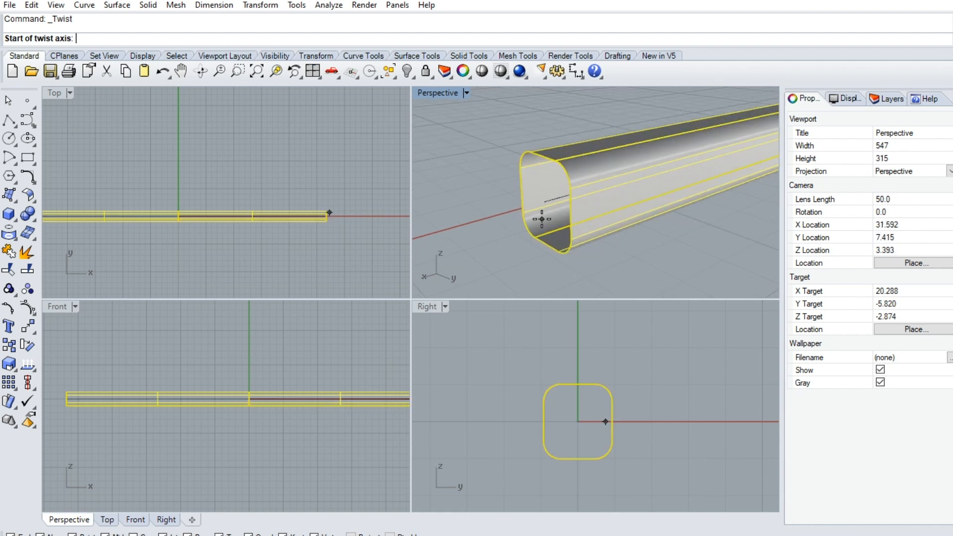
left_click(545, 201)
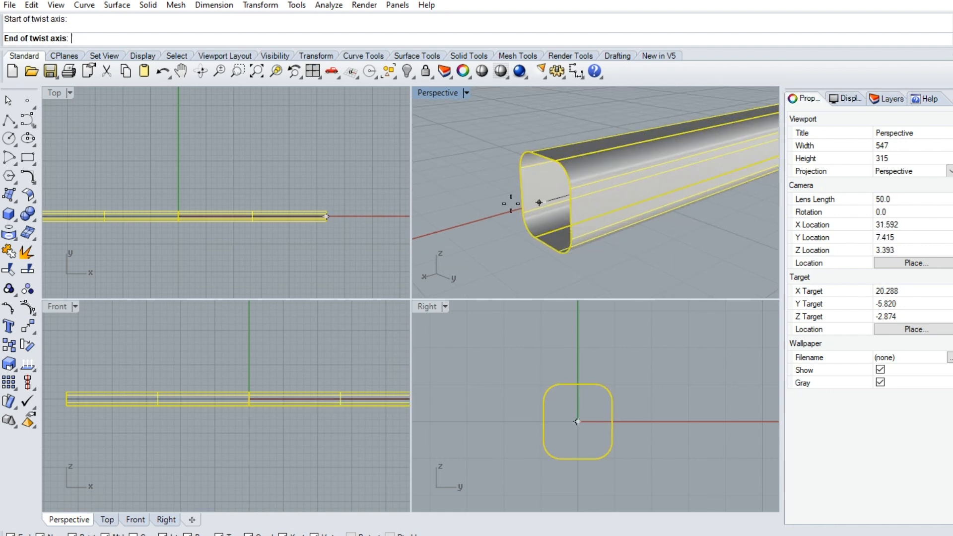
scroll(487, 202, "down", 8)
right_click_drag(619, 178, 531, 180)
scroll(530, 177, "down", 4)
right_click_drag(662, 198, 647, 200)
scroll(650, 202, "up", 8)
scroll(669, 205, "up", 8)
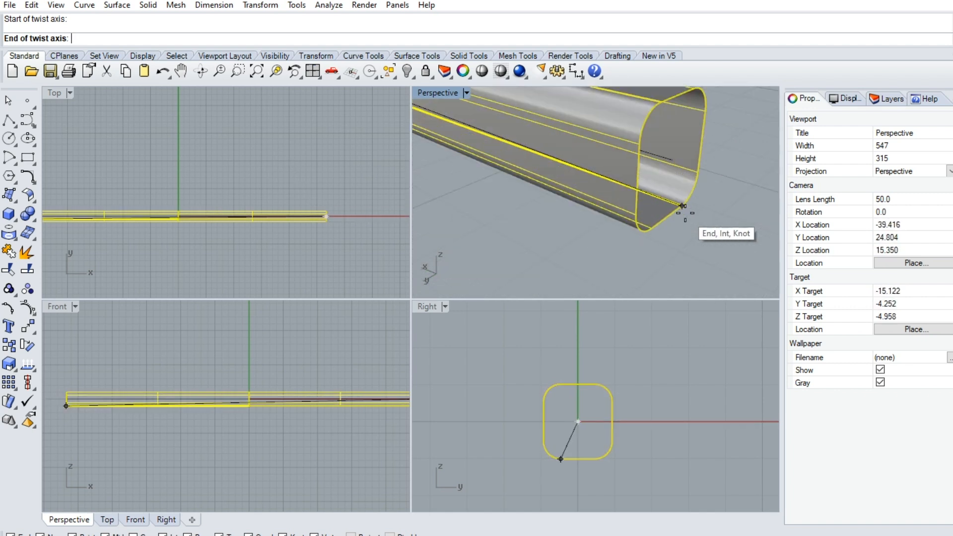
left_click(676, 164)
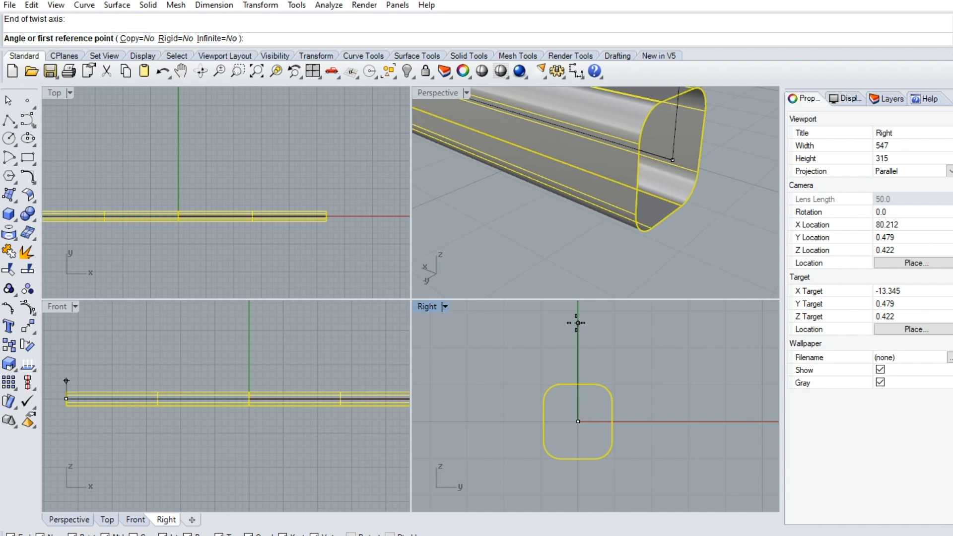
Twist the bar one full turn, with both reference points straight above the axis in the Right view, and maximize the Perspective view
left_click(578, 322)
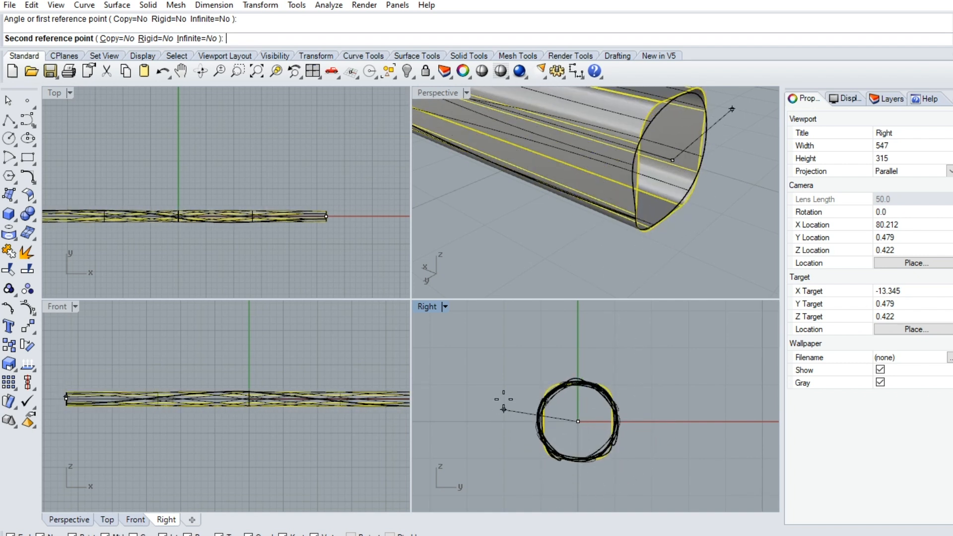
left_click(578, 328)
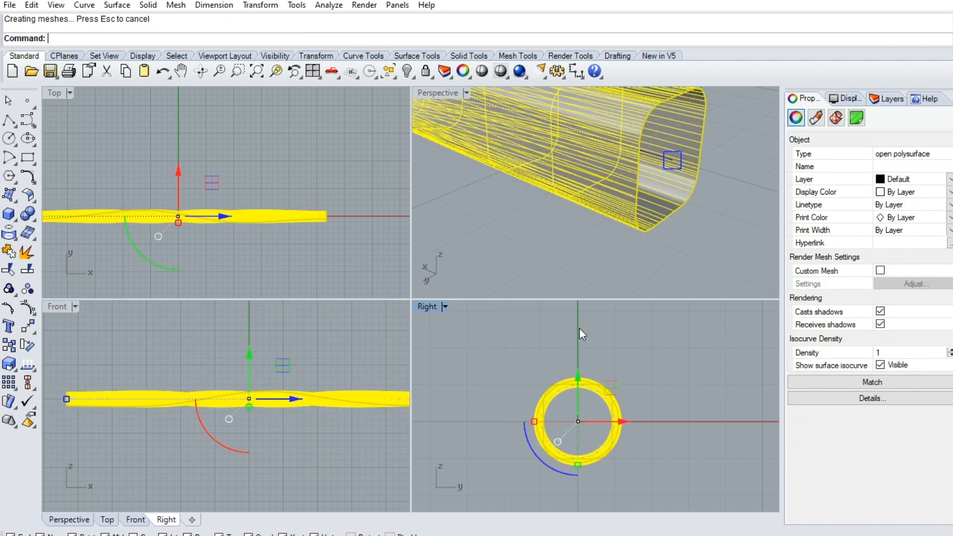
scroll(692, 159, "down", 5)
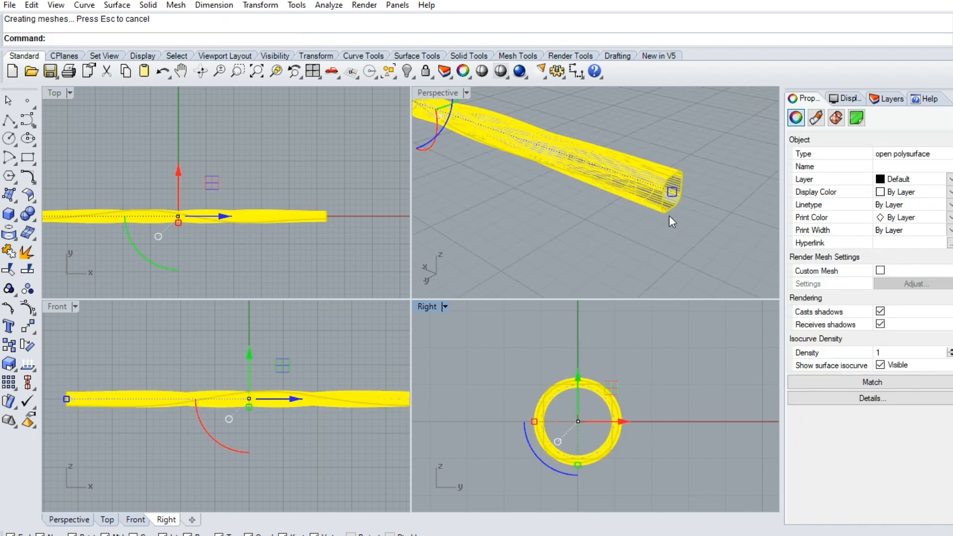
left_click(598, 231)
double_click(440, 92)
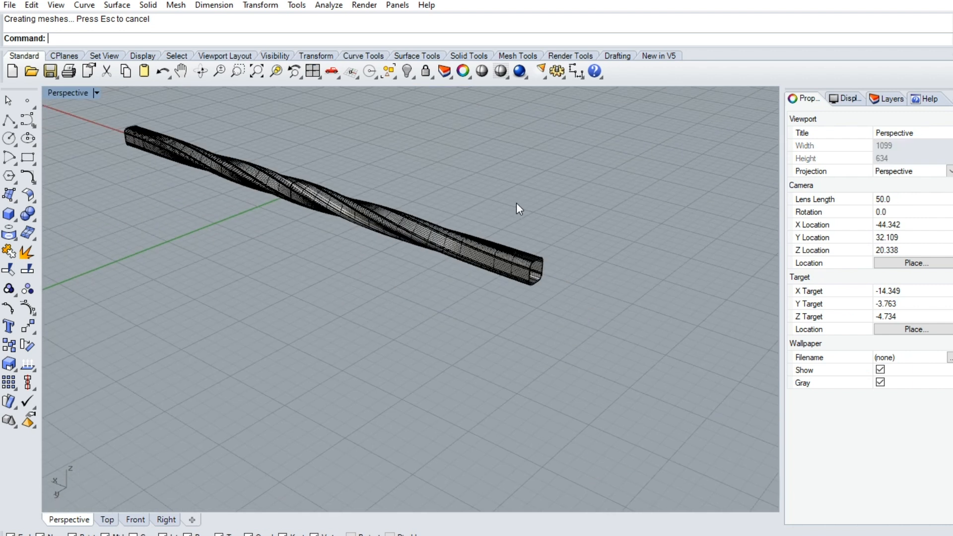
scroll(423, 219, "down", 5)
scroll(377, 148, "up", 5)
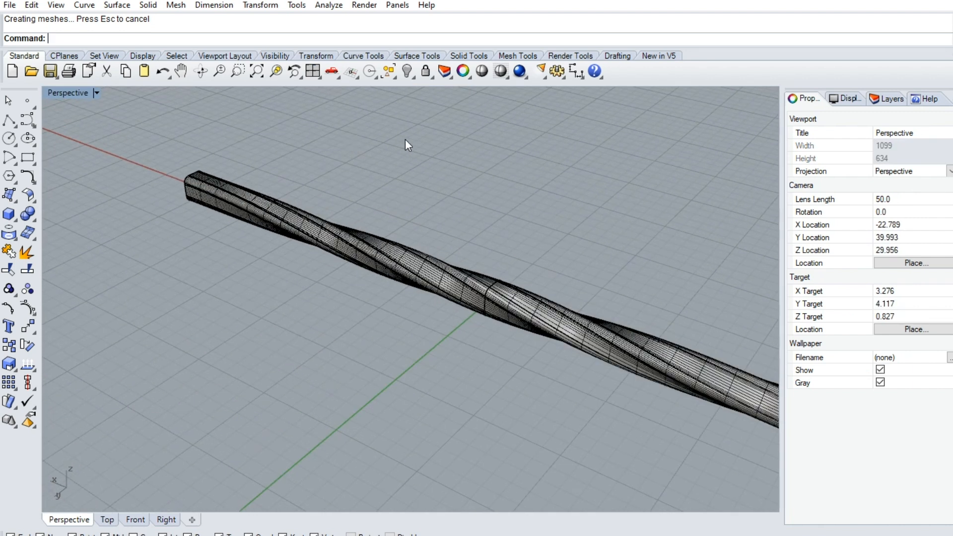
Show the hidden circle again in the Perspective view together with the twisted bar
mouse_move(416, 310)
right_mouse_down()
mouse_move(482, 271)
mouse_move(528, 308)
mouse_move(480, 277)
mouse_move(511, 345)
mouse_move(504, 236)
mouse_move(502, 302)
right_mouse_up()
key("Escape")
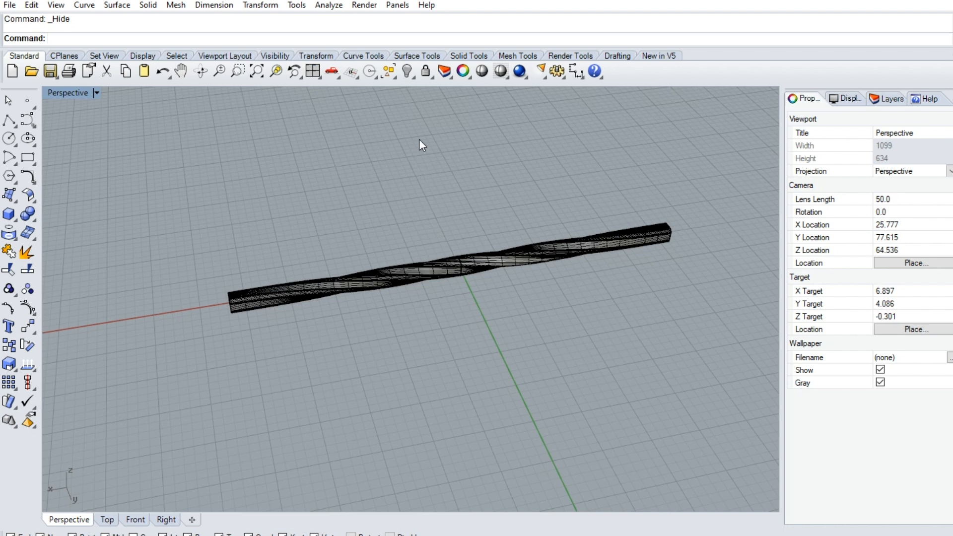
right_click(408, 74)
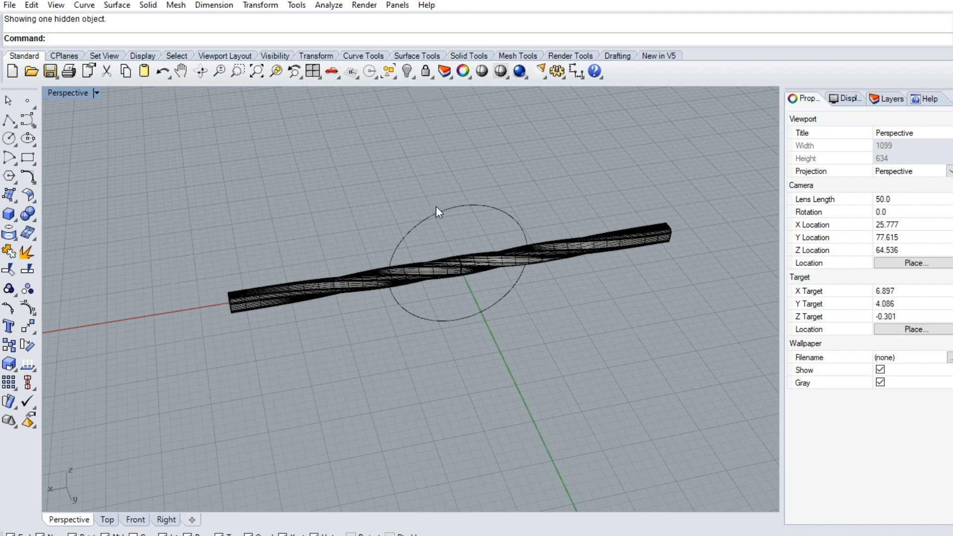
right_click_drag(467, 308, 490, 321)
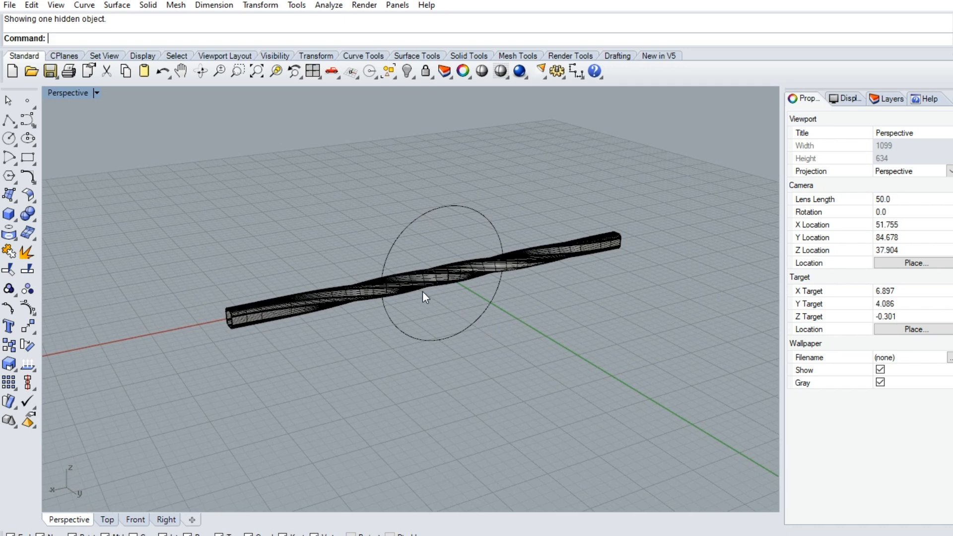
Select the circle around the twisted bar and run Curve Seam on it to locate its seam point
left_click(449, 335)
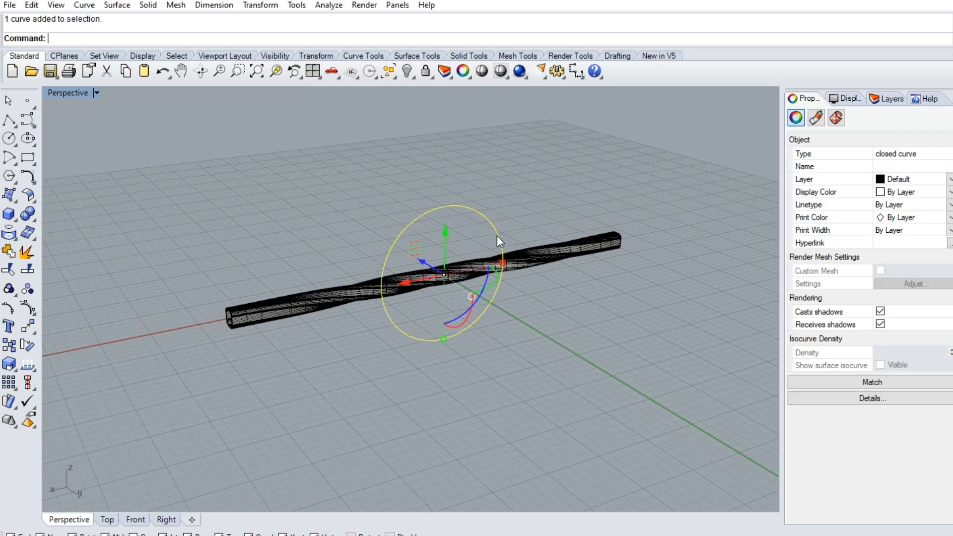
scroll(454, 339, "up", 5)
scroll(454, 338, "down", 3)
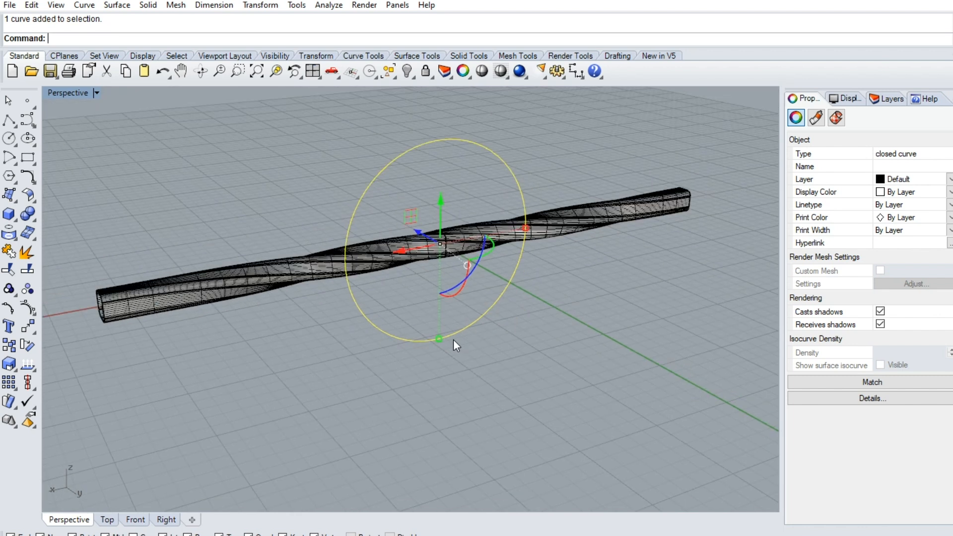
left_click(499, 317)
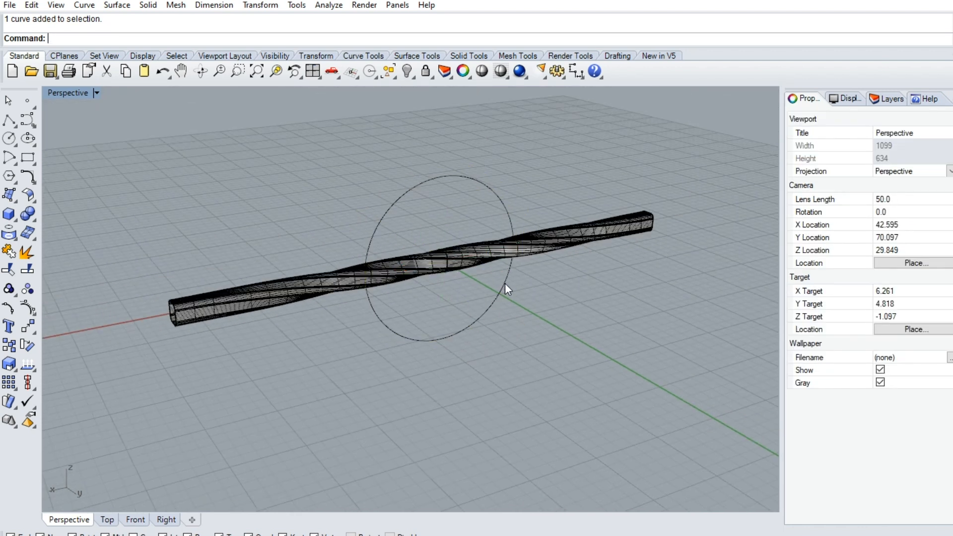
left_click(505, 283)
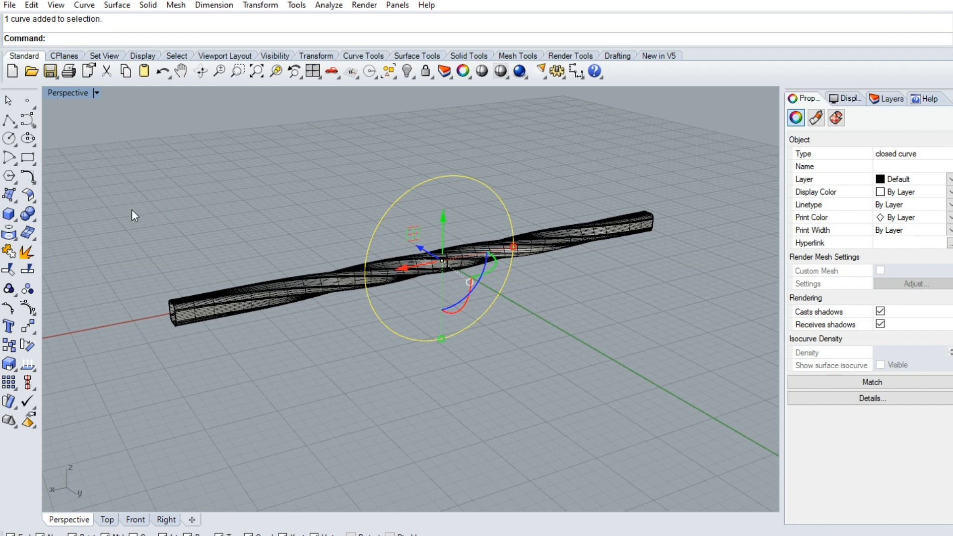
left_click(33, 185)
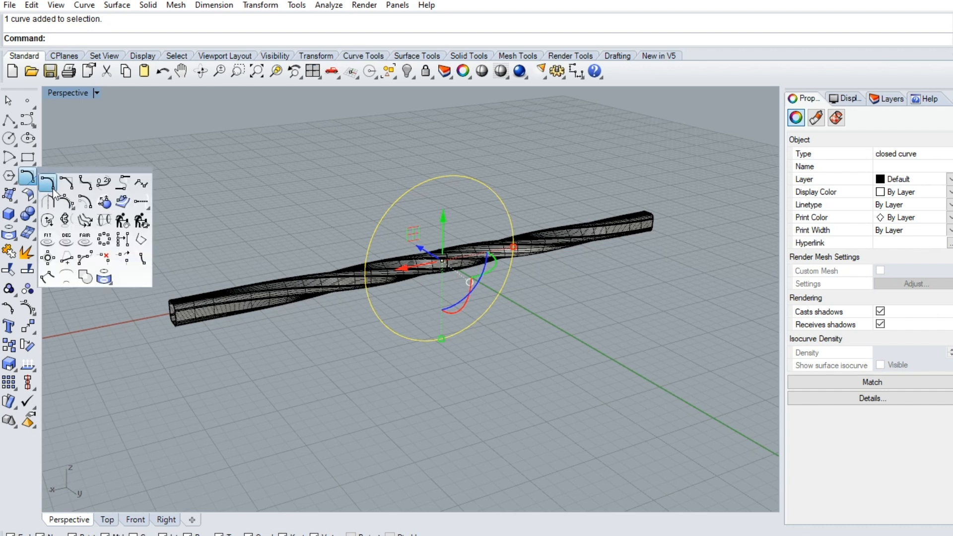
left_click(52, 224)
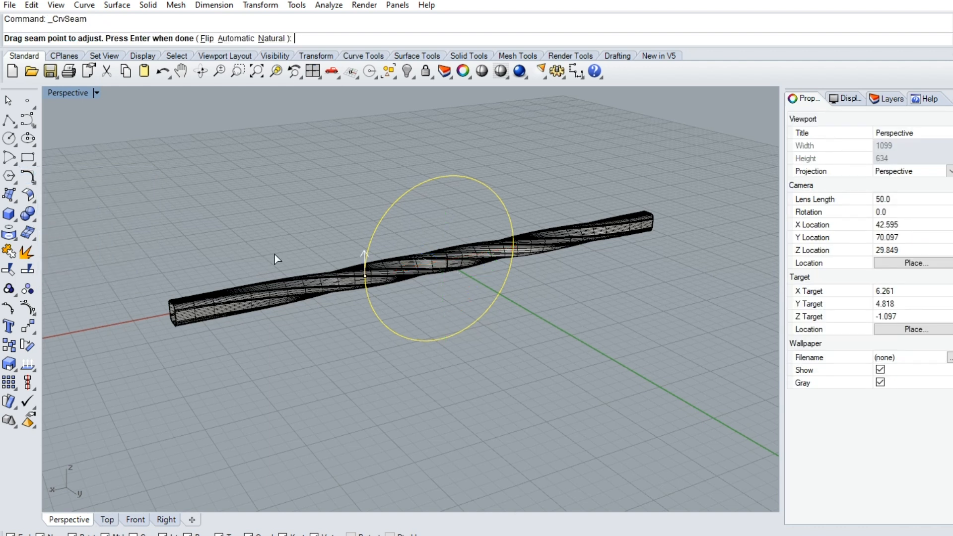
scroll(358, 283, "up", 5)
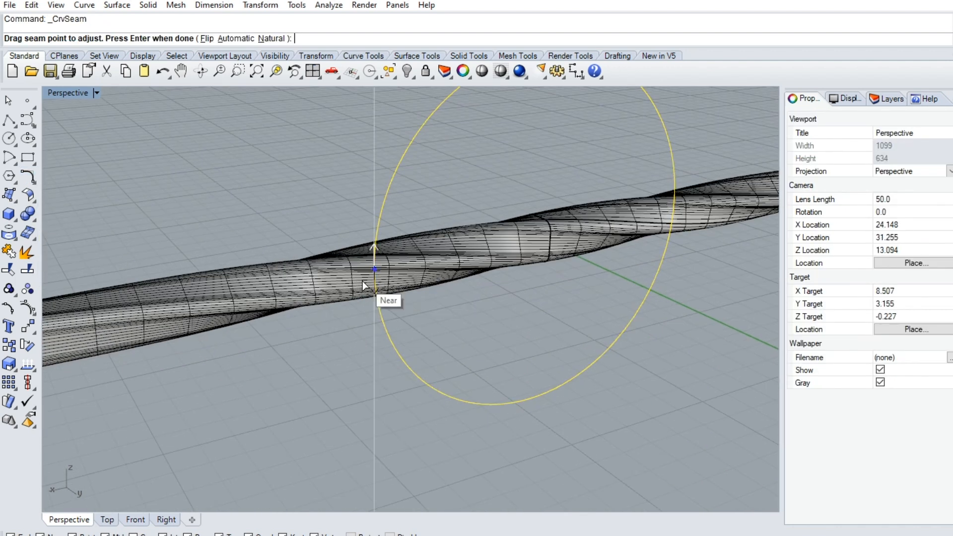
key("Return")
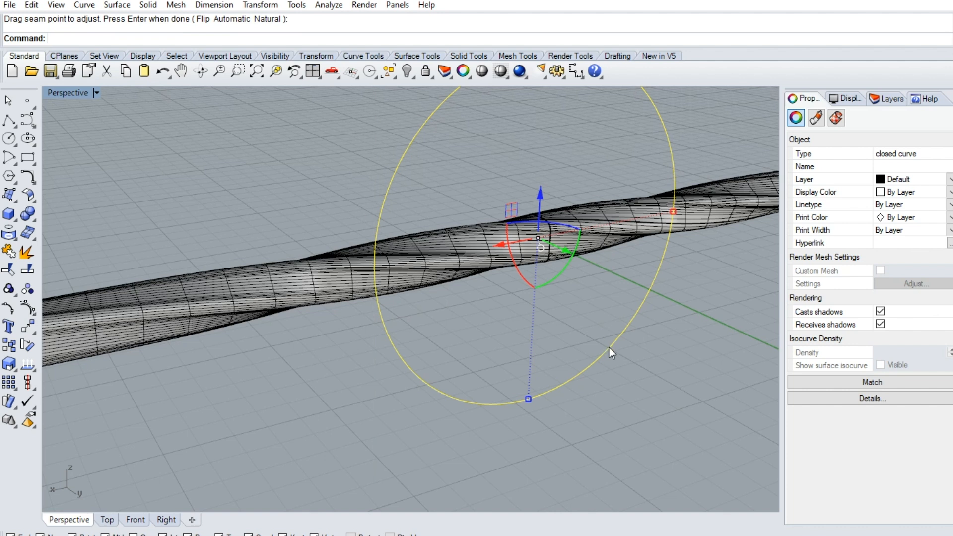
Repeat Curve Seam on the circle and move its seam point to the circle's lowest point
key("Return")
scroll(373, 271, "up", 4)
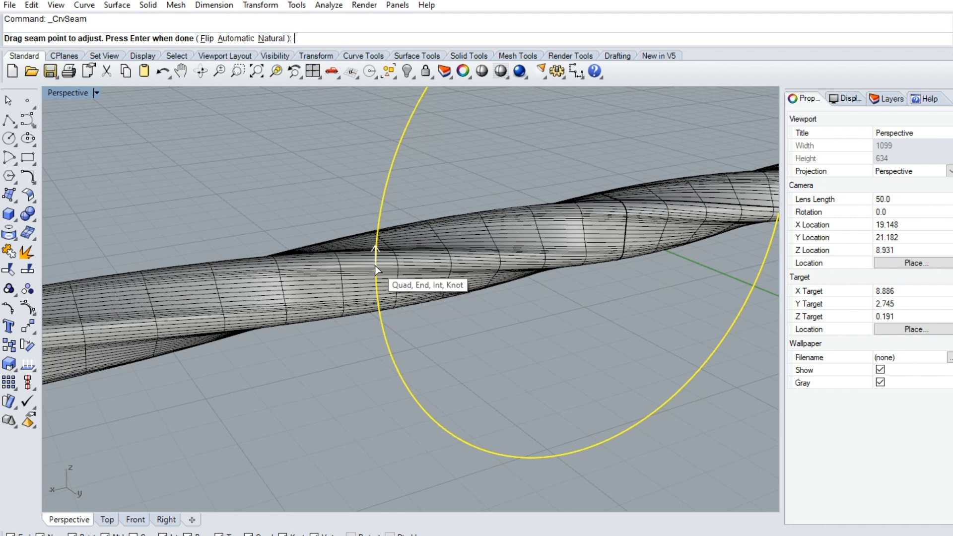
left_click_drag(374, 266, 581, 449)
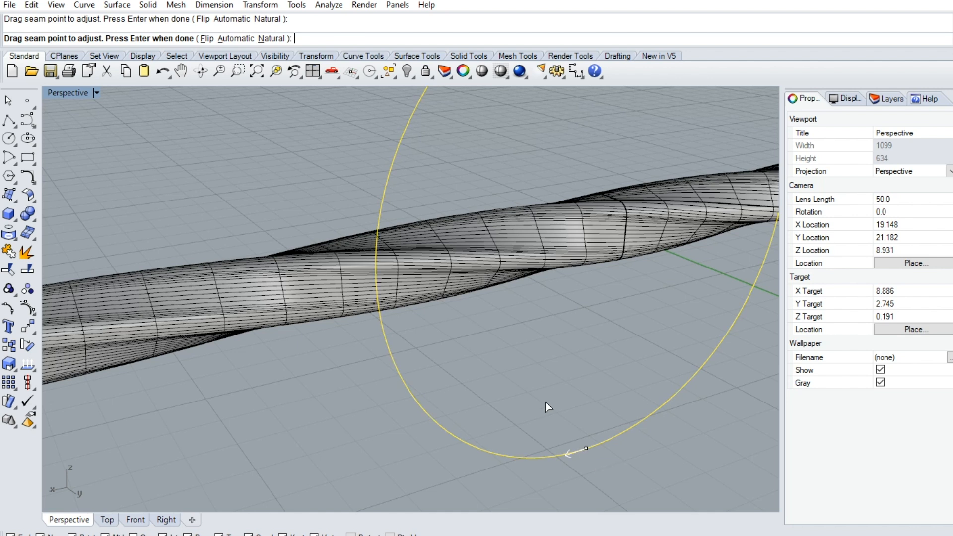
scroll(566, 417, "down", 5)
right_click_drag(600, 439, 539, 363)
scroll(511, 350, "down", 6)
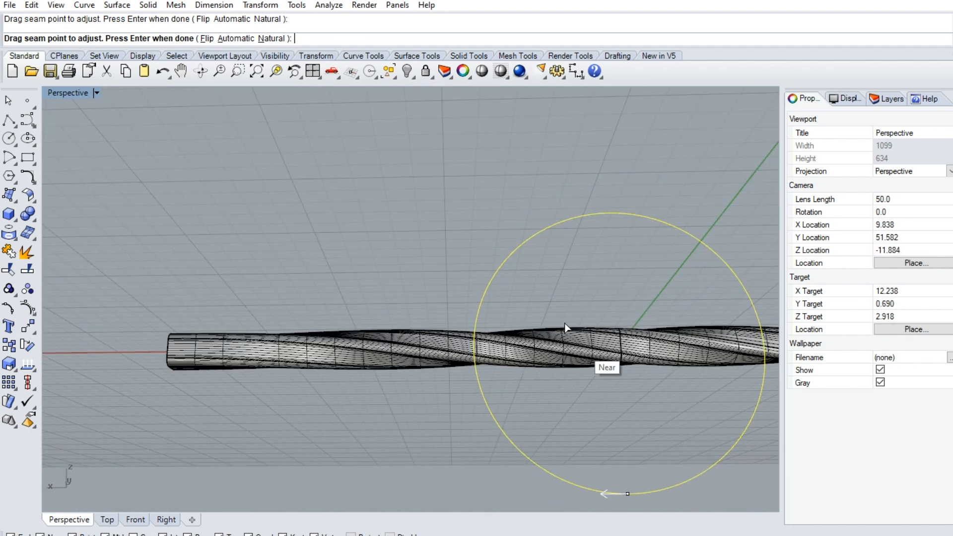
key("Return")
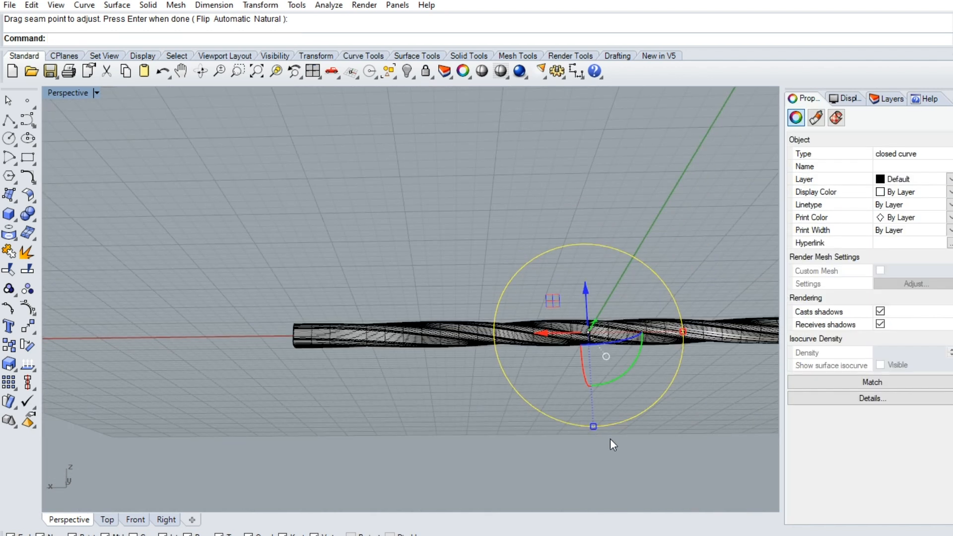
left_click(610, 439)
right_click_drag(587, 406, 586, 360)
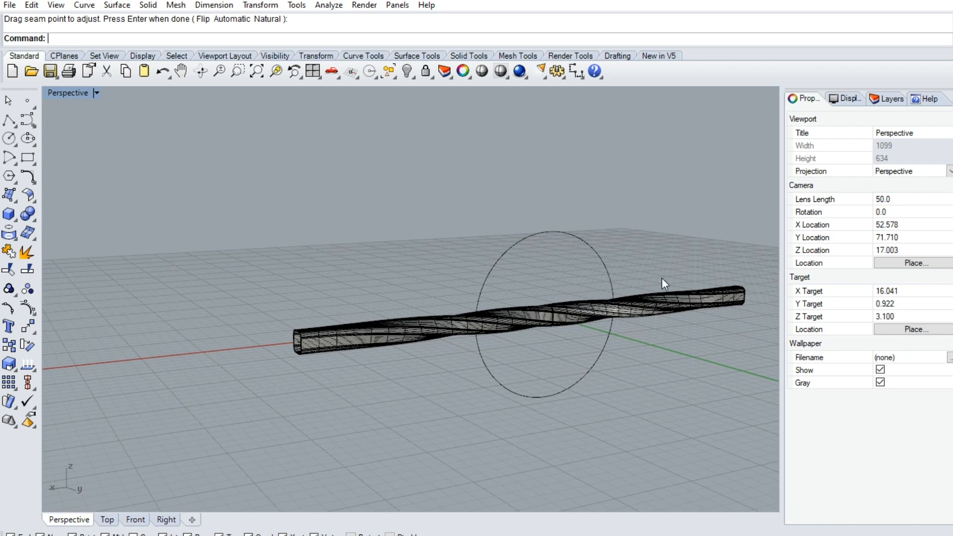
Start Flow Along Curve with the twisted bar as the object to flow
scroll(695, 277, "up", 4)
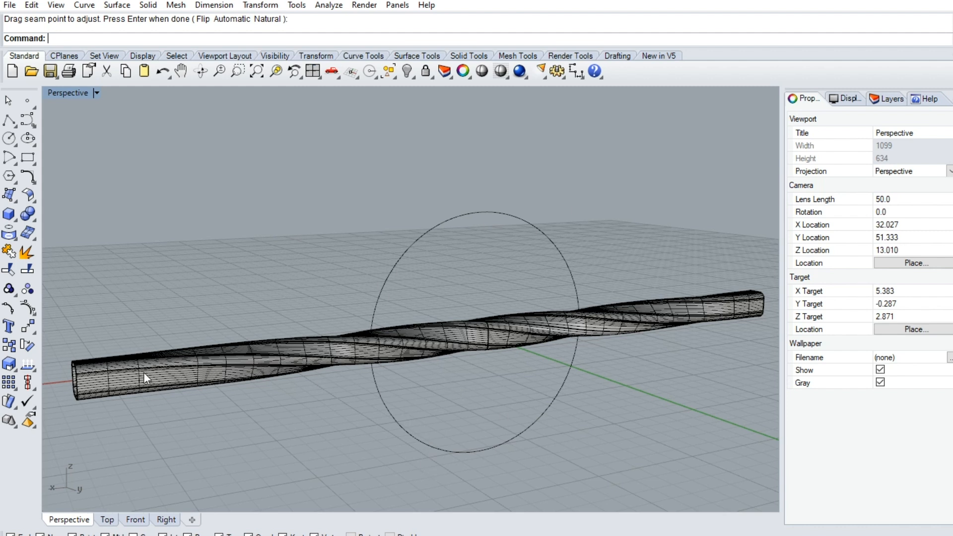
left_click(35, 332)
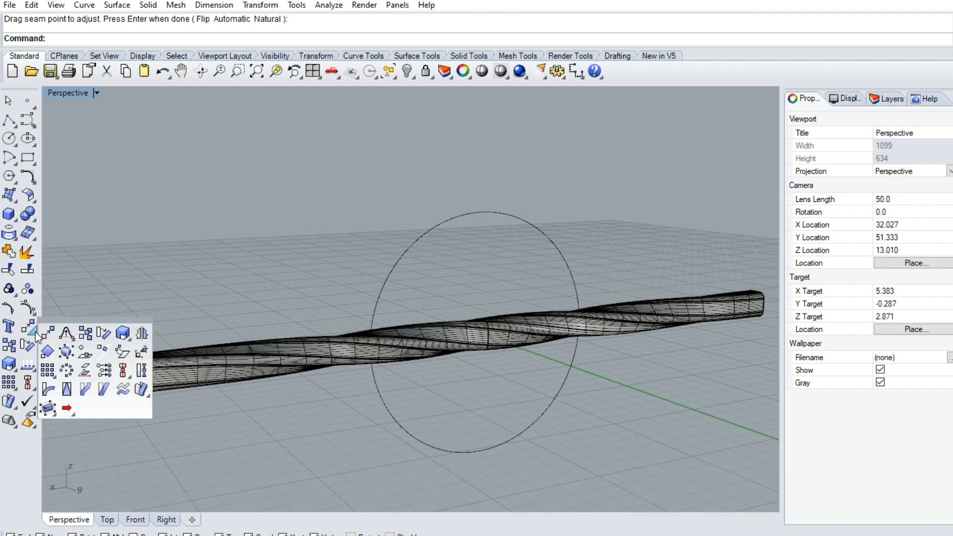
left_click(90, 388)
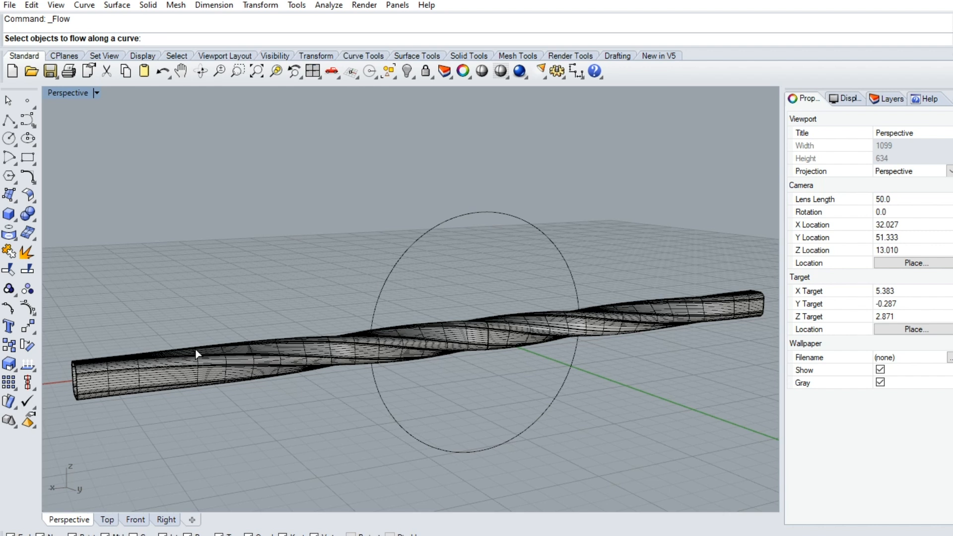
right_click_drag(259, 314, 339, 318)
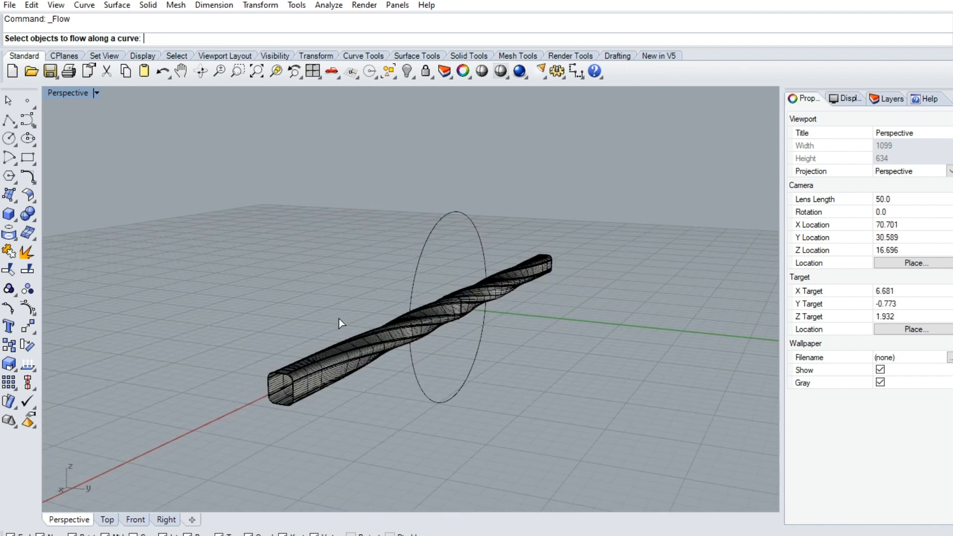
left_click(311, 389)
scroll(280, 388, "up", 3)
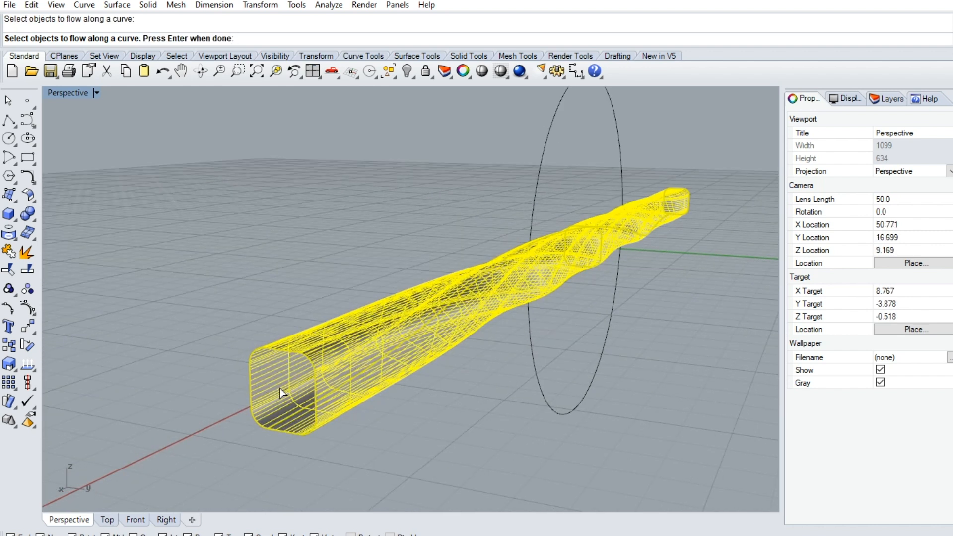
scroll(280, 388, "up", 3)
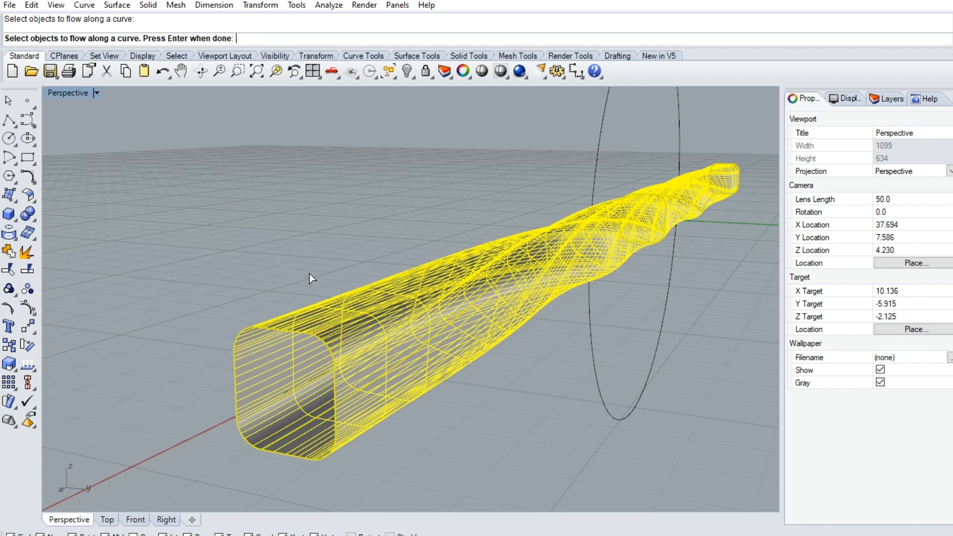
scroll(310, 278, "down", 2)
key("Return")
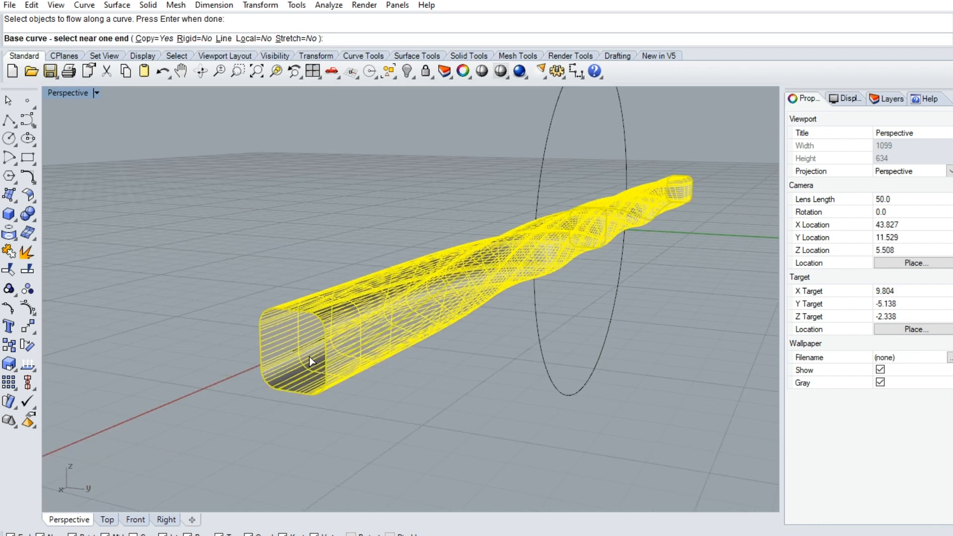
Flow a copy of the bar from its central line onto the circle, picking the circle near its seam, with Rigid and Stretch off
scroll(309, 361, "up", 3)
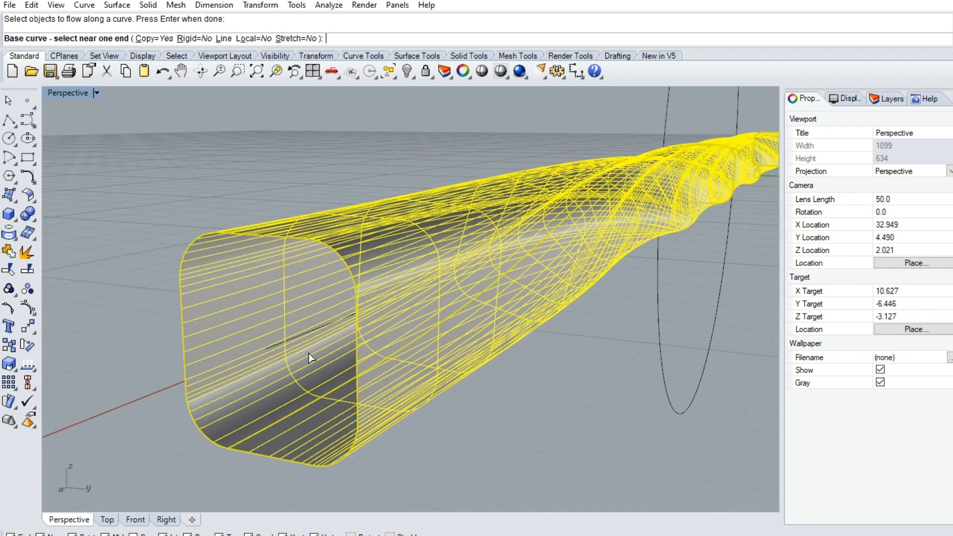
left_click(275, 346)
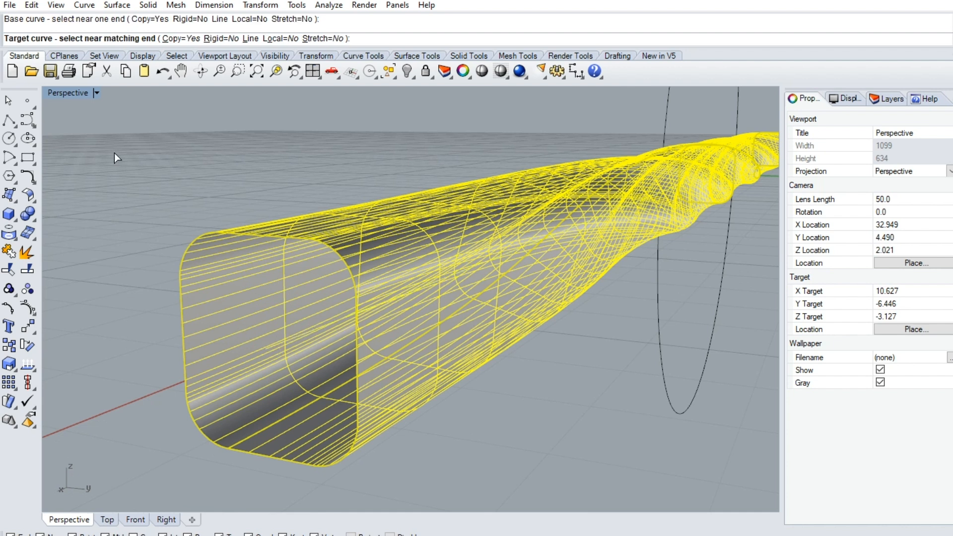
scroll(575, 291, "down", 3)
right_click_drag(575, 290, 675, 335)
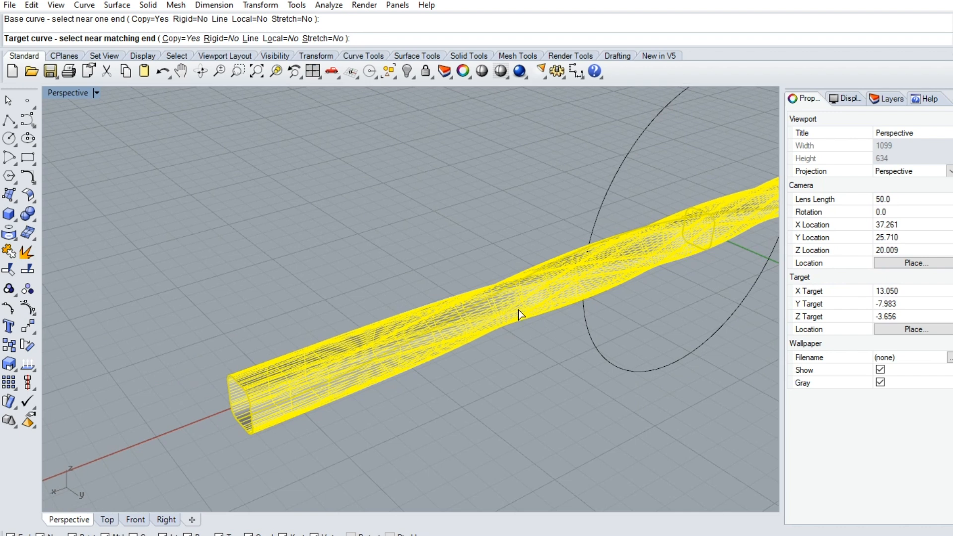
left_click(638, 376)
scroll(462, 293, "down", 5)
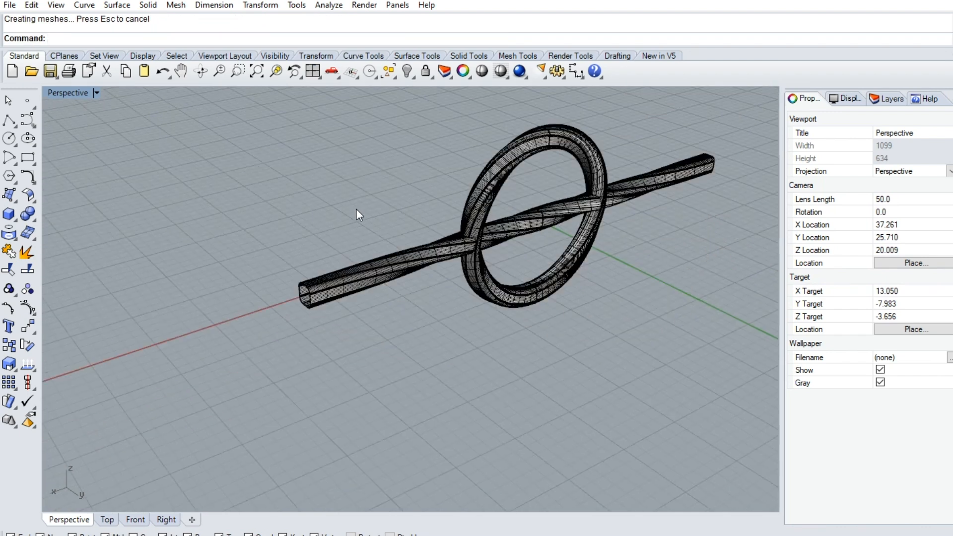
Hide the straight twisted bar, keeping the ring displayed
scroll(646, 181, "up", 3)
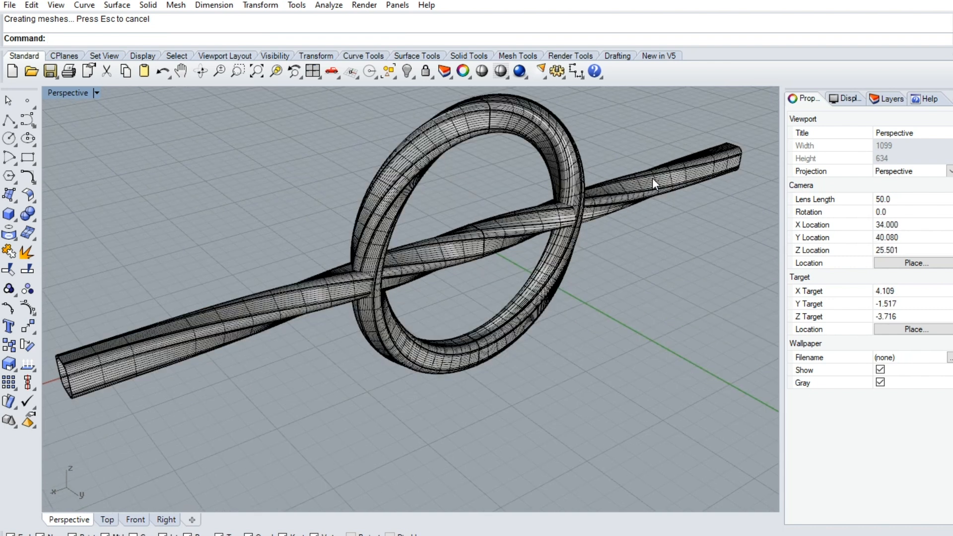
left_click(636, 187)
left_click(407, 73)
Shade the Perspective view without wires and examine the twisted ring from several angles
right_click_drag(492, 285, 423, 249)
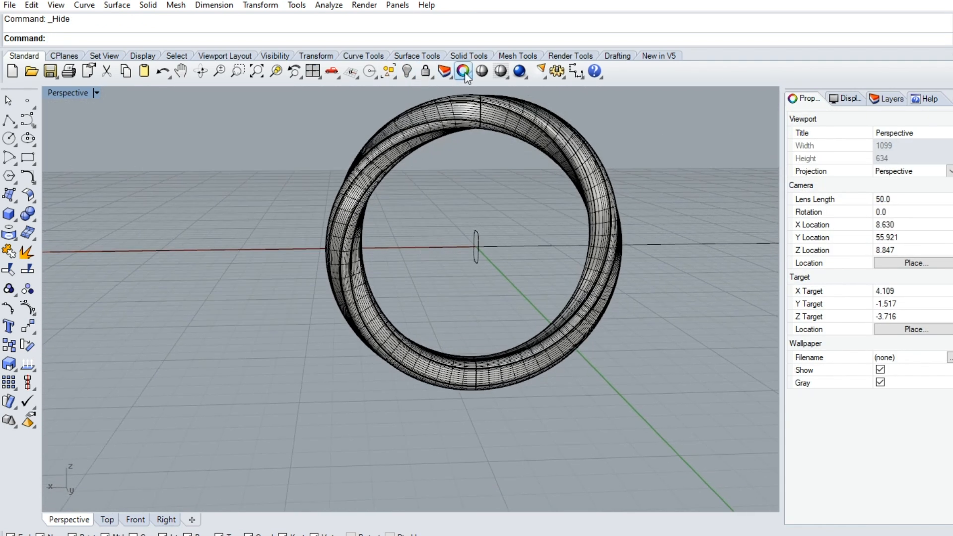
left_click(482, 71)
mouse_move(361, 291)
right_mouse_down()
mouse_move(469, 324)
mouse_move(549, 319)
mouse_move(568, 283)
mouse_move(481, 213)
mouse_move(380, 313)
mouse_move(494, 249)
mouse_move(305, 279)
mouse_move(311, 179)
mouse_move(493, 211)
right_mouse_up()
scroll(410, 205, "up", 4)
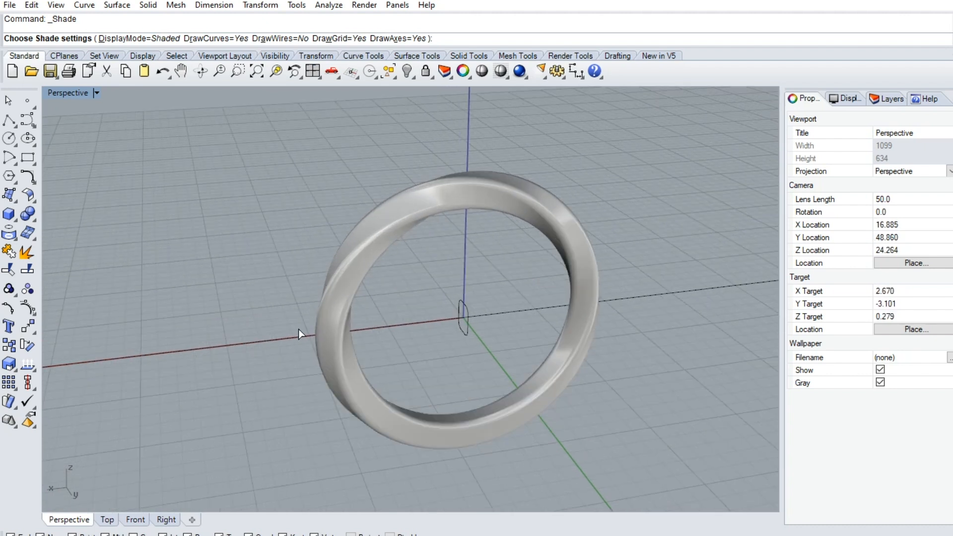
right_click_drag(243, 297, 312, 285)
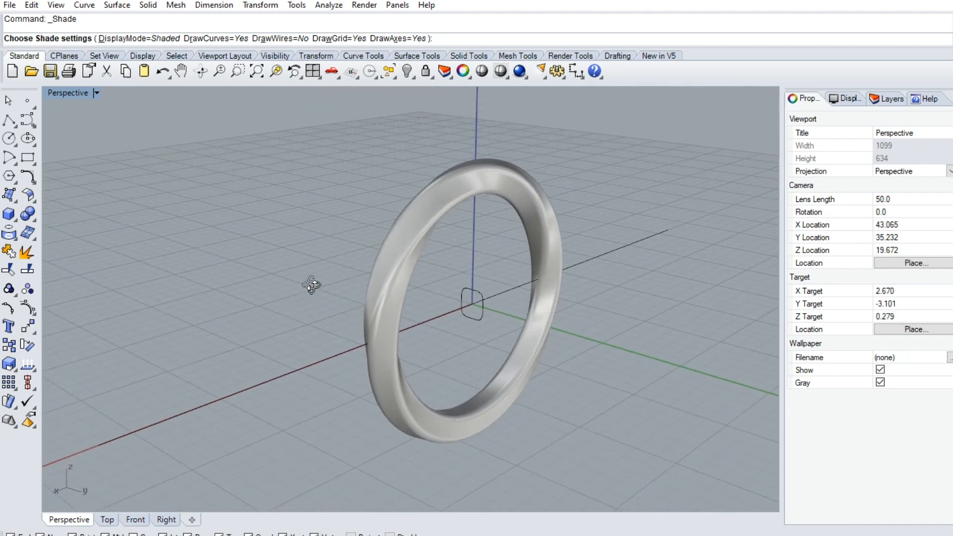